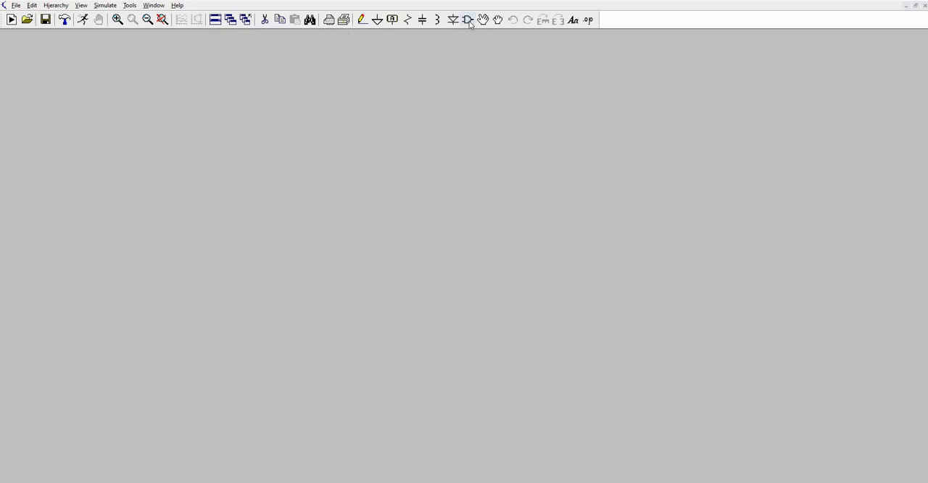
Place one opamp2 symbol from the OpAmps component library near the centre of the empty schematic.
{"action": "left_click", "coordinate": [468, 21]}
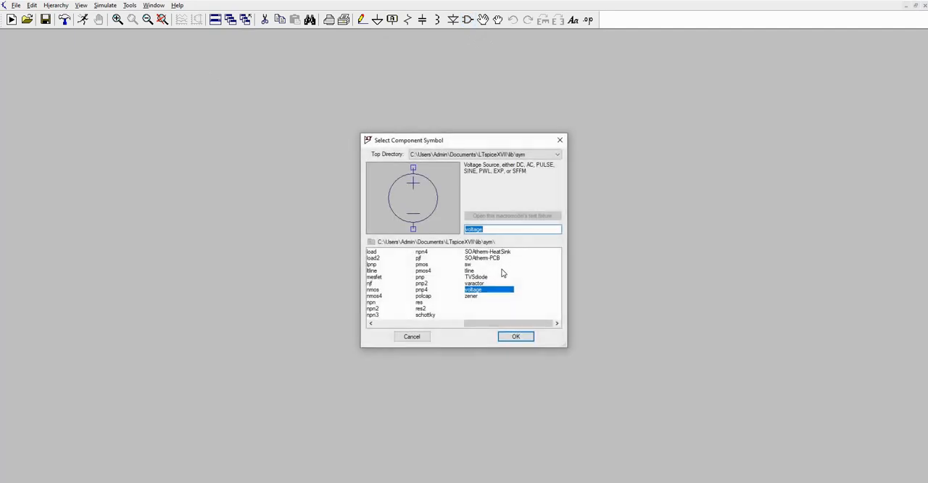
{"action": "left_click_drag", "start_coordinate": [496, 326], "coordinate": [409, 332]}
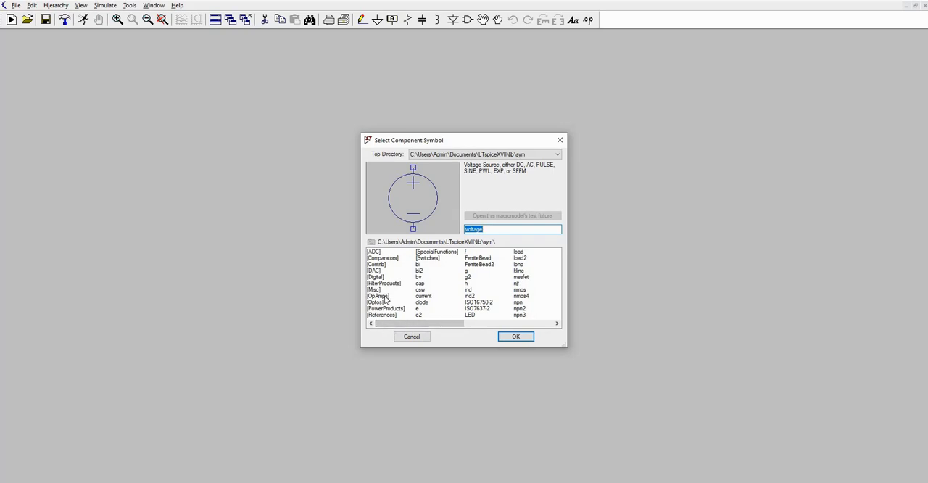
{"action": "double_click", "coordinate": [388, 297]}
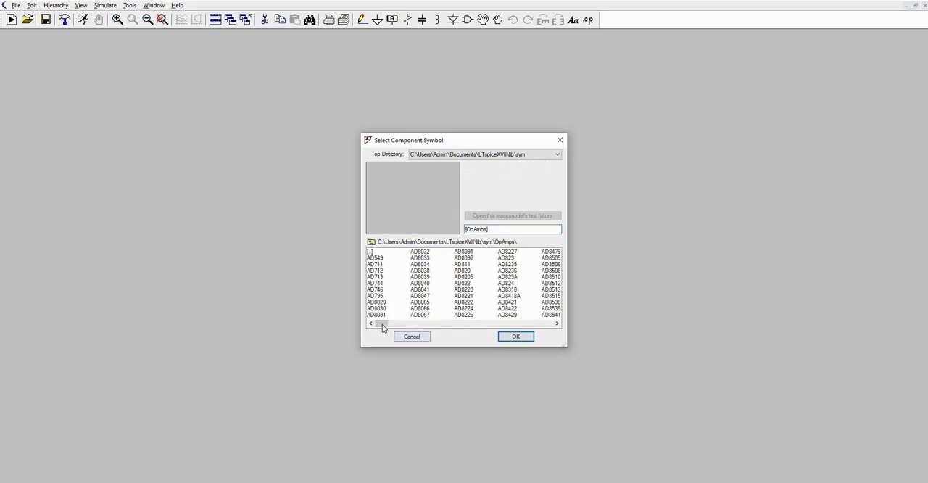
{"action": "left_click_drag", "start_coordinate": [382, 325], "coordinate": [551, 329]}
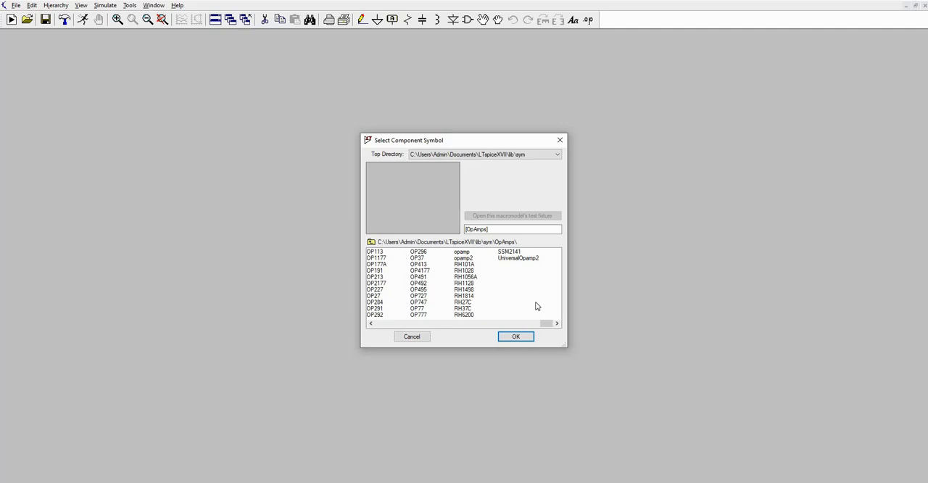
{"action": "double_click", "coordinate": [375, 252]}
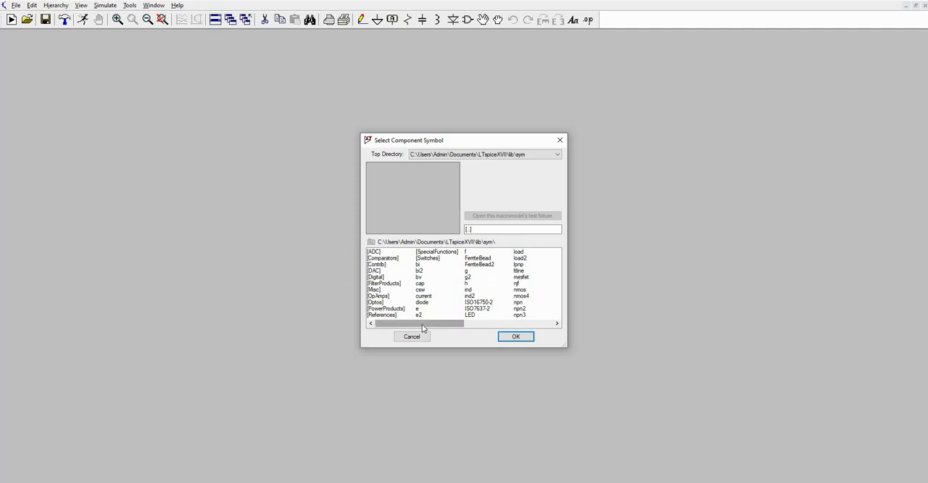
{"action": "left_click", "coordinate": [379, 297]}
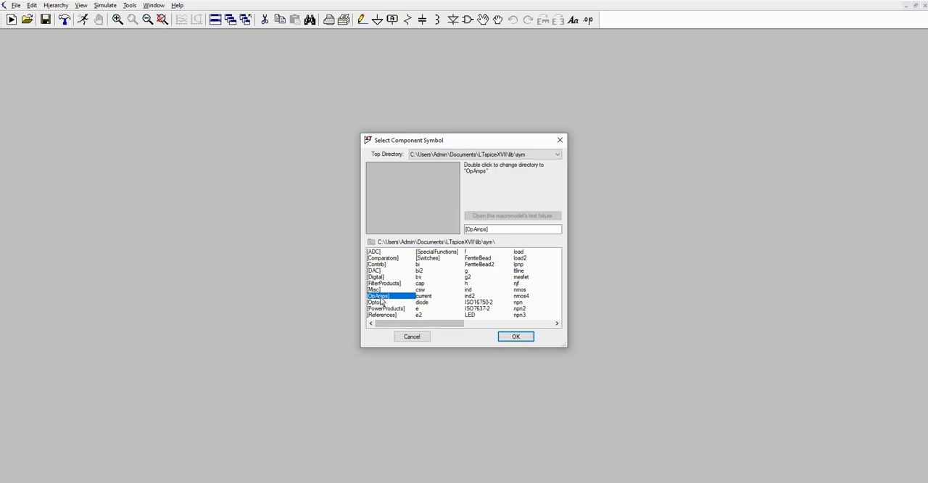
{"action": "double_click", "coordinate": [379, 296]}
{"action": "left_click_drag", "start_coordinate": [383, 324], "coordinate": [558, 323]}
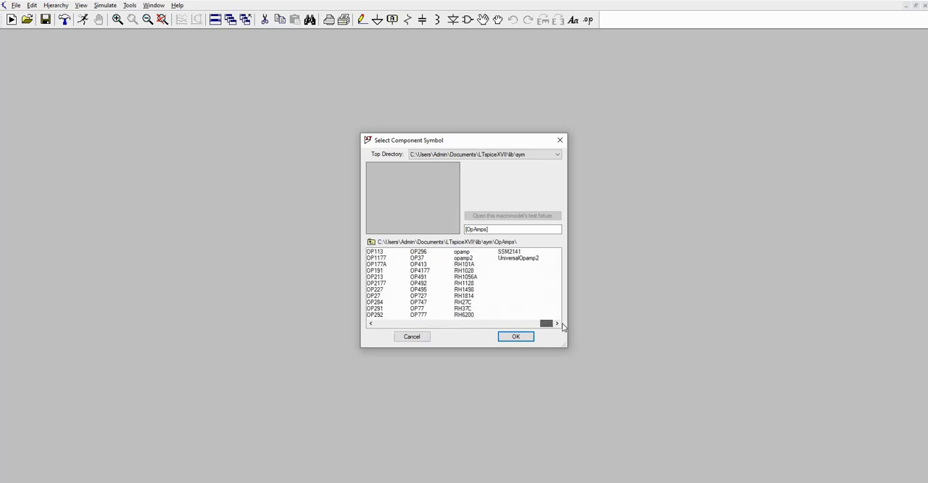
{"action": "left_click", "coordinate": [463, 258]}
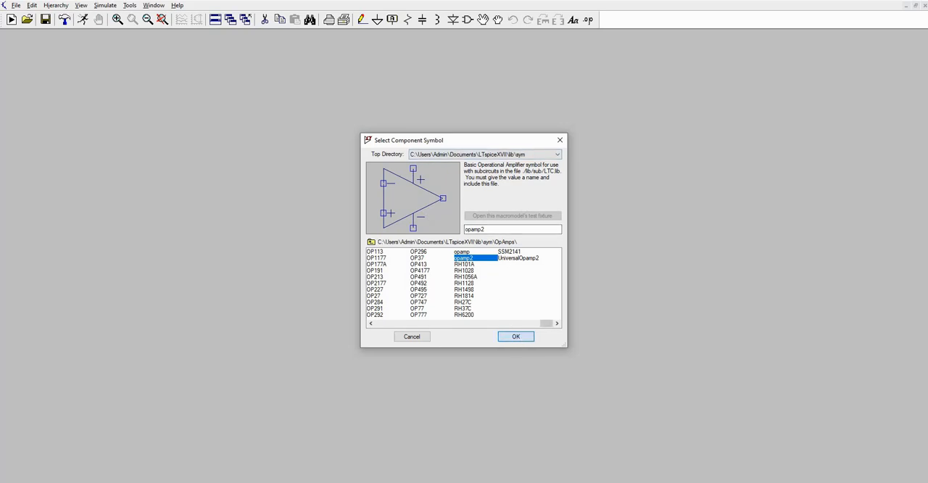
{"action": "left_click", "coordinate": [515, 337]}
{"action": "left_click", "coordinate": [469, 140]}
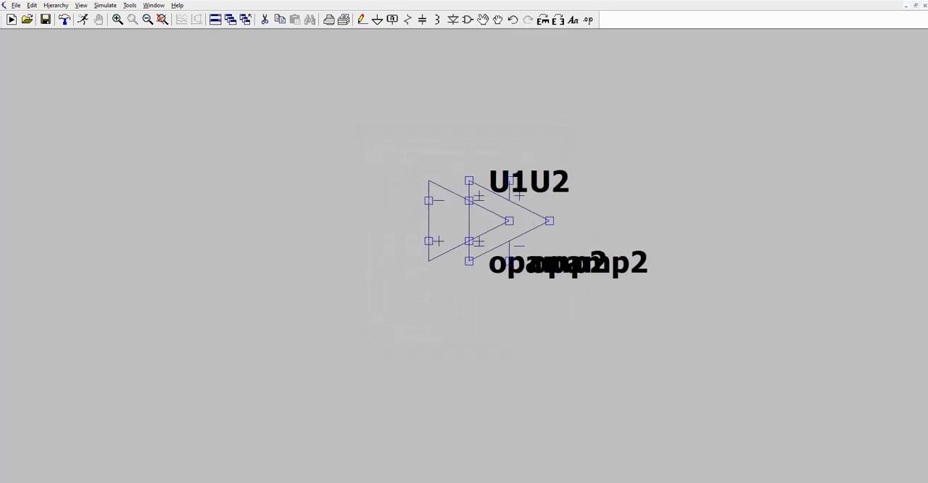
{"action": "key", "text": "Escape"}
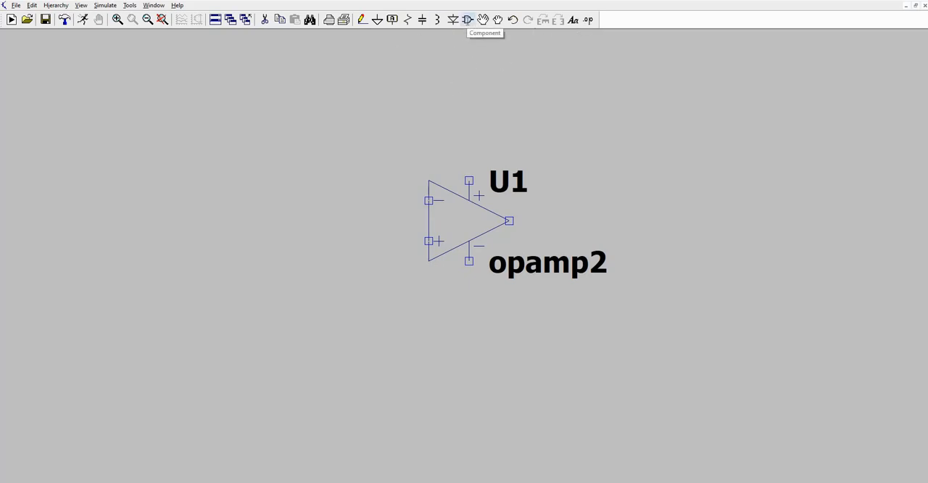
Place two voltage sources, V1 above V2, in a vertical column well to the left of the op-amp.
{"action": "left_click", "coordinate": [468, 20]}
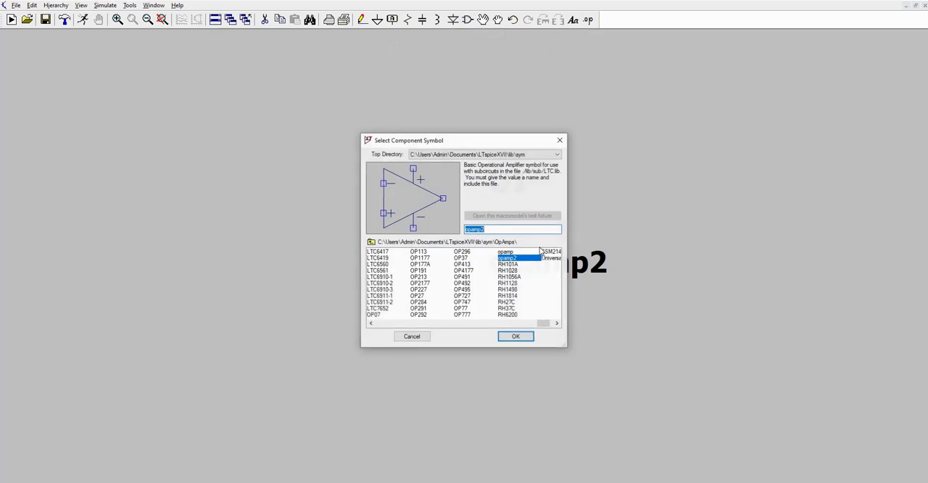
{"action": "left_click", "coordinate": [370, 242]}
{"action": "mouse_move", "coordinate": [435, 324]}
{"action": "left_mouse_down"}
{"action": "mouse_move", "coordinate": [586, 321]}
{"action": "mouse_move", "coordinate": [430, 330]}
{"action": "left_mouse_up"}
{"action": "scroll", "coordinate": [485, 304], "scroll_direction": "right", "scroll_amount": 3}
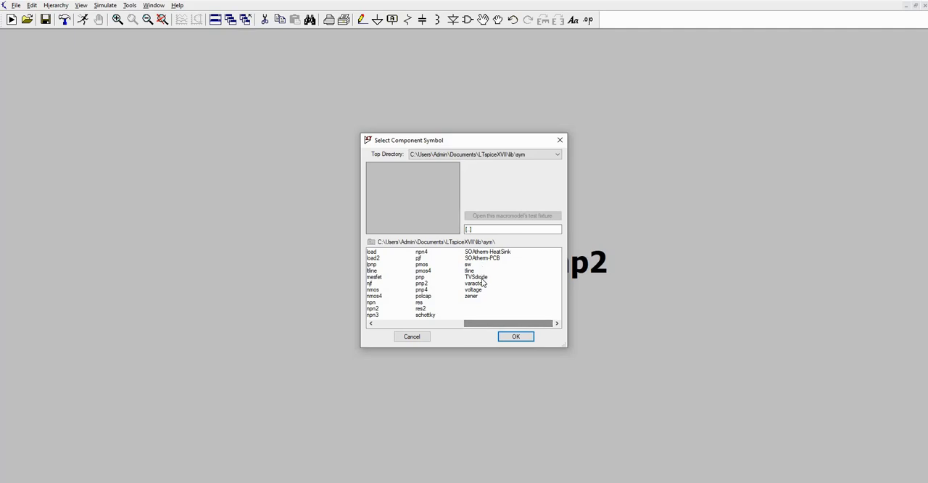
{"action": "left_click", "coordinate": [474, 290]}
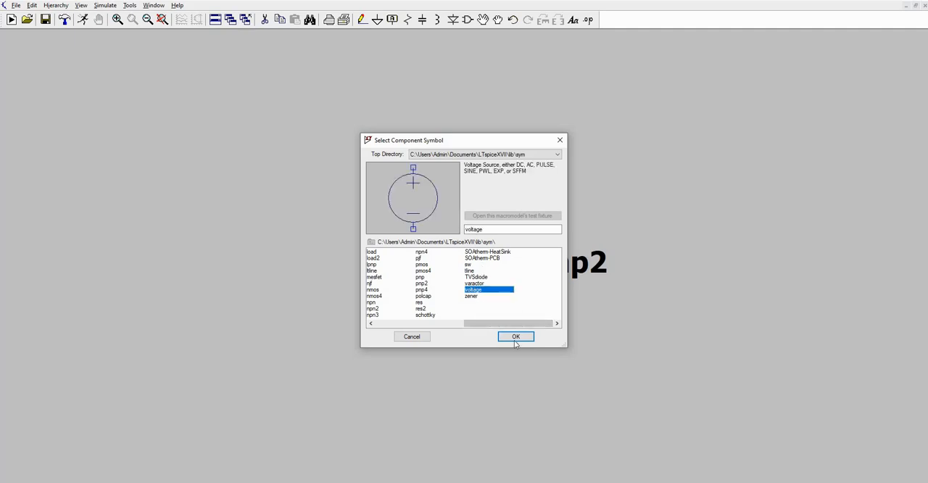
{"action": "left_click", "coordinate": [516, 336]}
{"action": "left_click", "coordinate": [227, 150]}
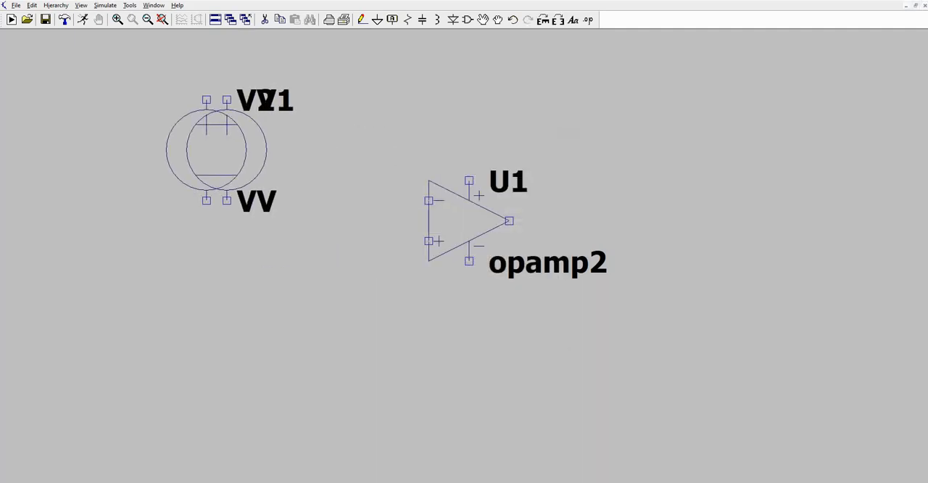
{"action": "left_click", "coordinate": [227, 311]}
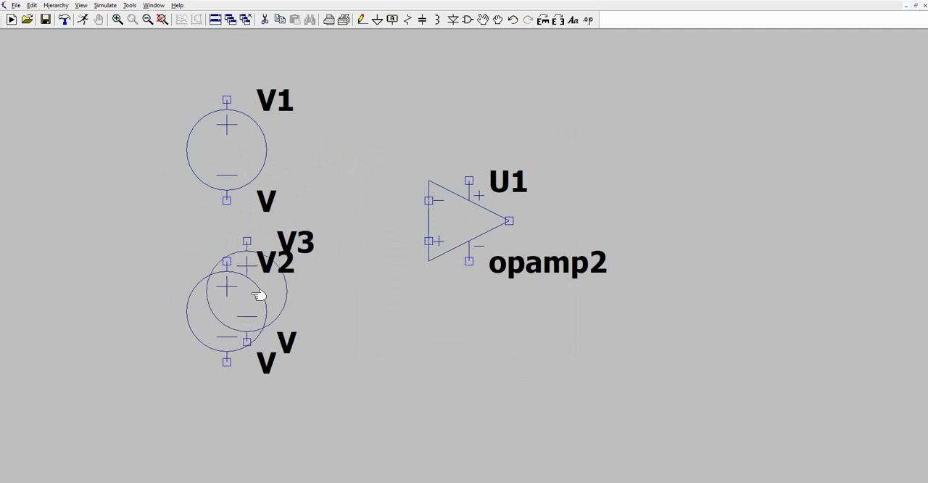
{"action": "key", "text": "Escape"}
Place two ground symbols, one left of the gap between V1 and V2 and one to the right of V2.
{"action": "left_click", "coordinate": [377, 19]}
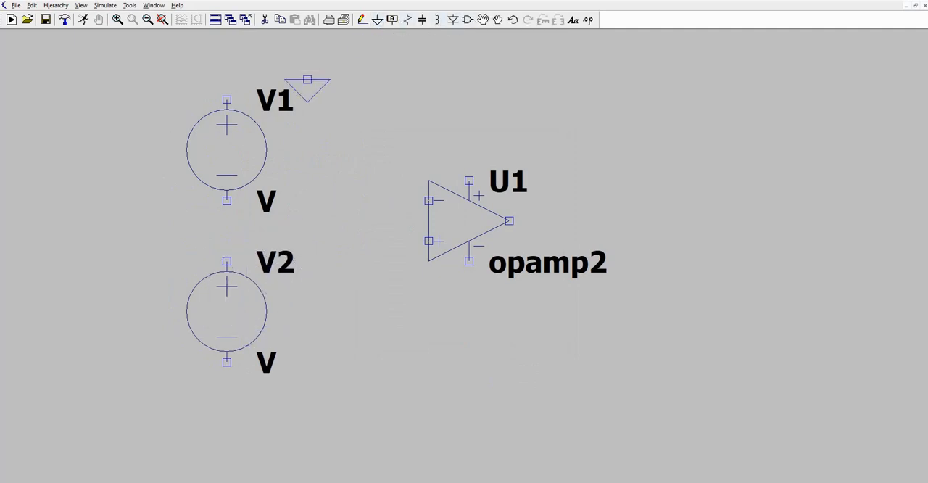
{"action": "left_click", "coordinate": [166, 241]}
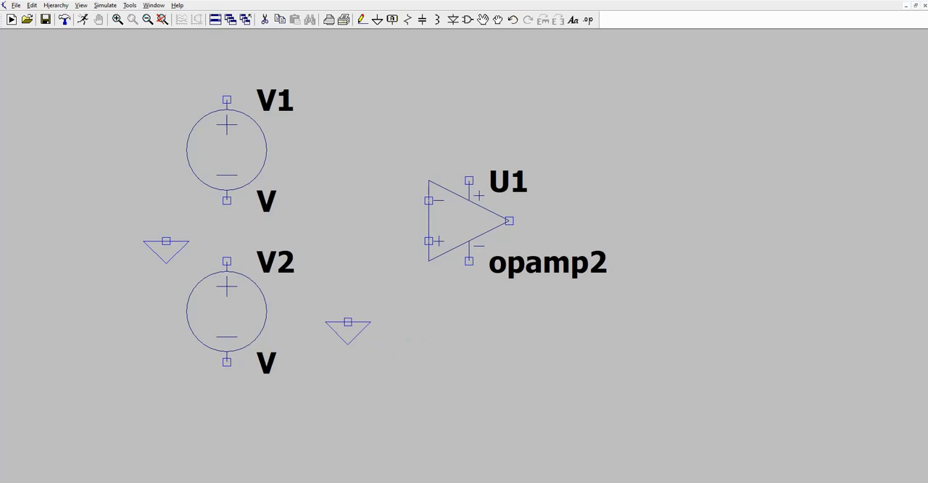
{"action": "left_click", "coordinate": [327, 341]}
{"action": "key", "text": "Escape"}
Place a third voltage source directly above the ground symbol on the right of V2.
{"action": "left_click", "coordinate": [468, 20]}
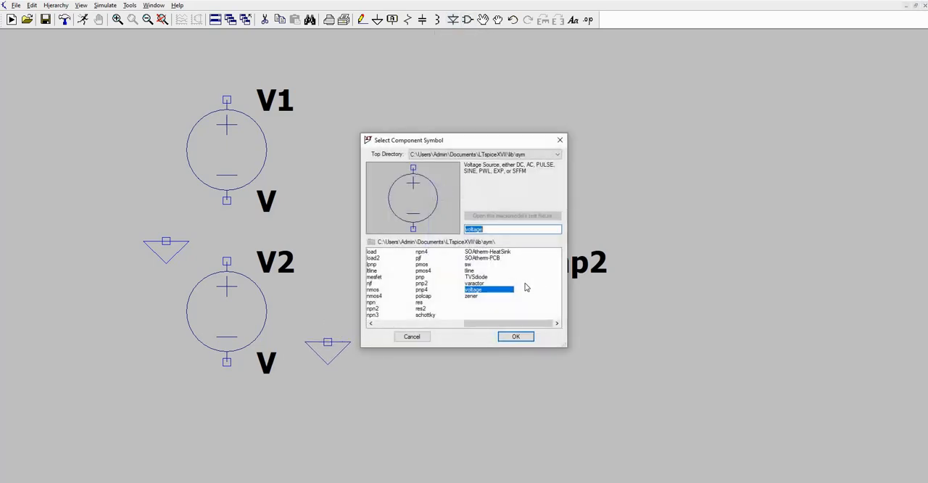
{"action": "left_click", "coordinate": [515, 337]}
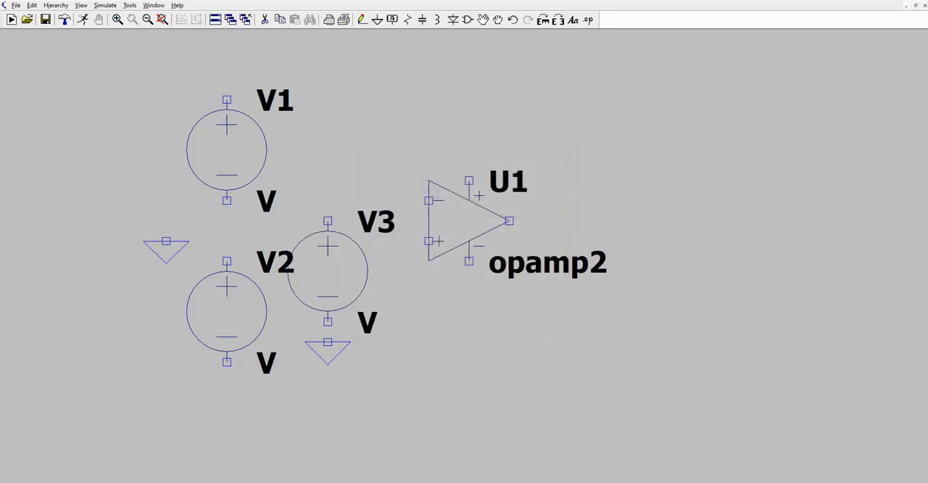
{"action": "left_click", "coordinate": [328, 222]}
{"action": "key", "text": "Escape"}
Move op-amp U1 with its labels further right and slightly up to make room at its inputs.
{"action": "left_click", "coordinate": [483, 20]}
{"action": "left_click_drag", "start_coordinate": [416, 167], "coordinate": [652, 281]}
{"action": "left_click_drag", "start_coordinate": [455, 216], "coordinate": [542, 221]}
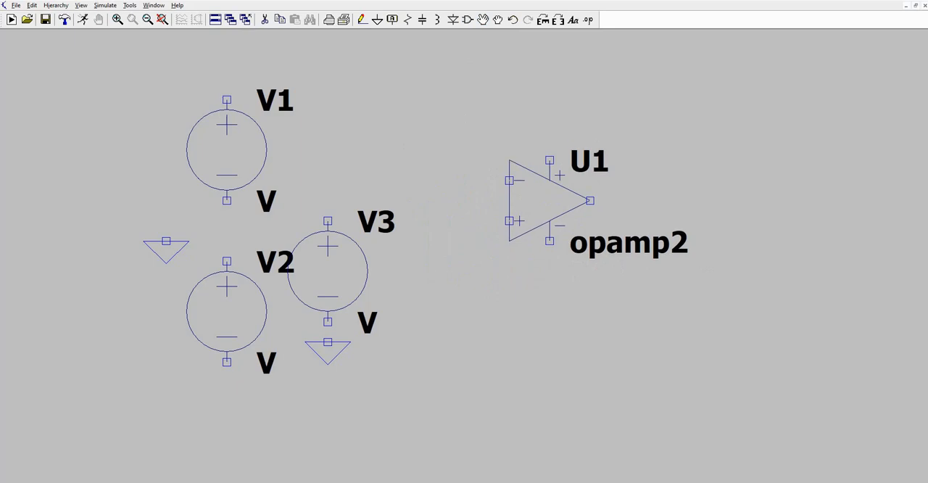
{"action": "left_click", "coordinate": [568, 206]}
{"action": "key", "text": "Escape"}
Place three resistors: R1 horizontal left of the op-amp's inverting input, R2 horizontal above the op-amp, and R3 vertical right of its output.
{"action": "left_click", "coordinate": [408, 20]}
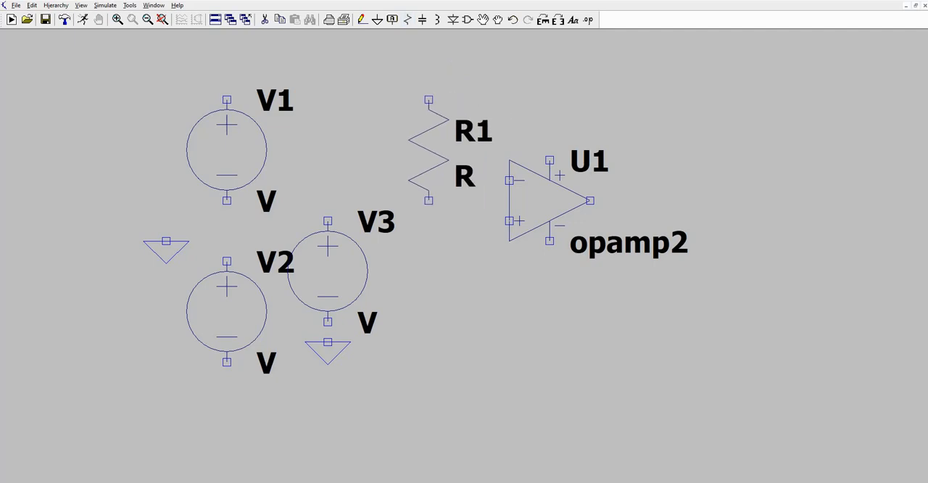
{"action": "key", "text": "ctrl+r"}
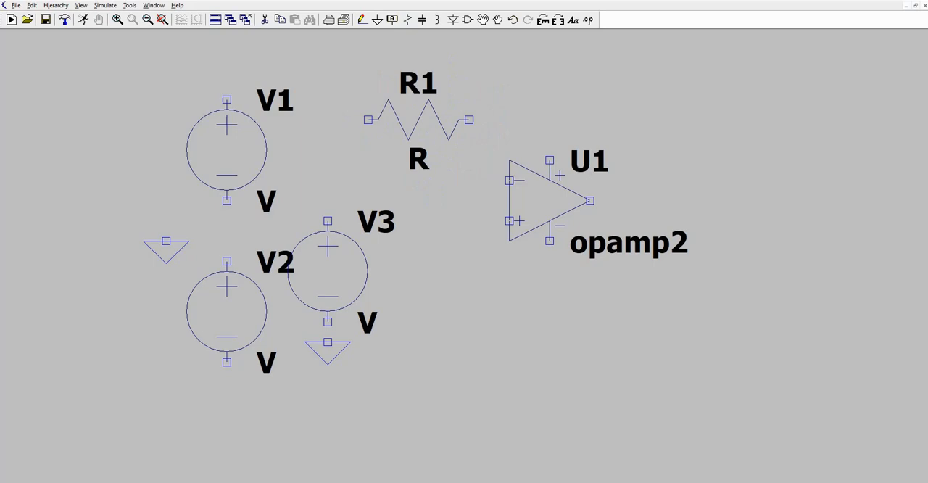
{"action": "left_click", "coordinate": [418, 180]}
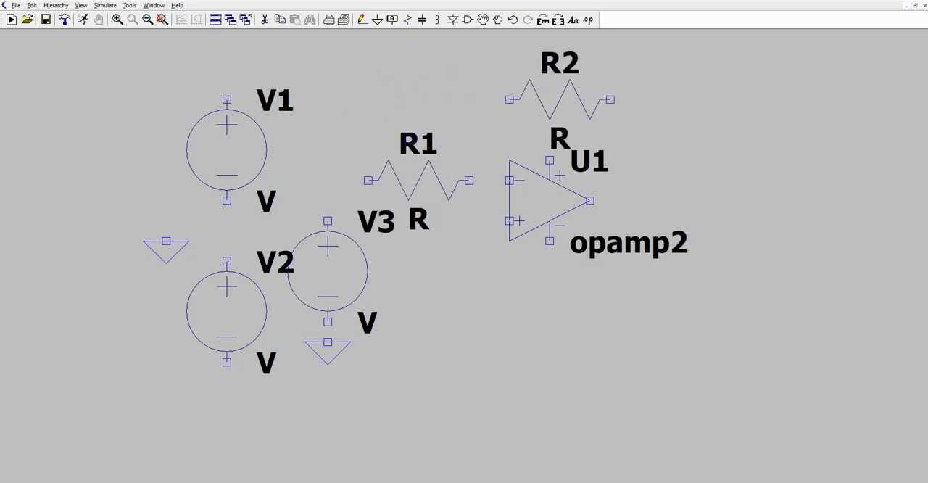
{"action": "left_click", "coordinate": [539, 100]}
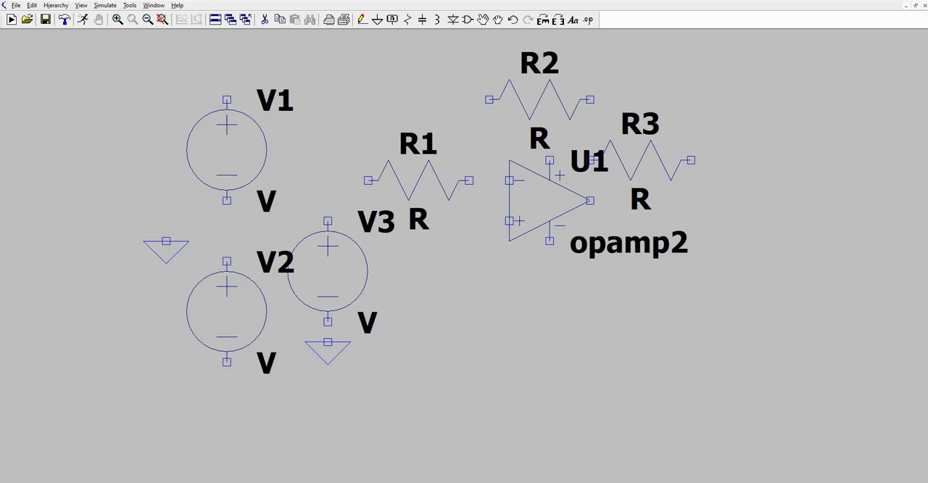
{"action": "key", "text": "ctrl+r"}
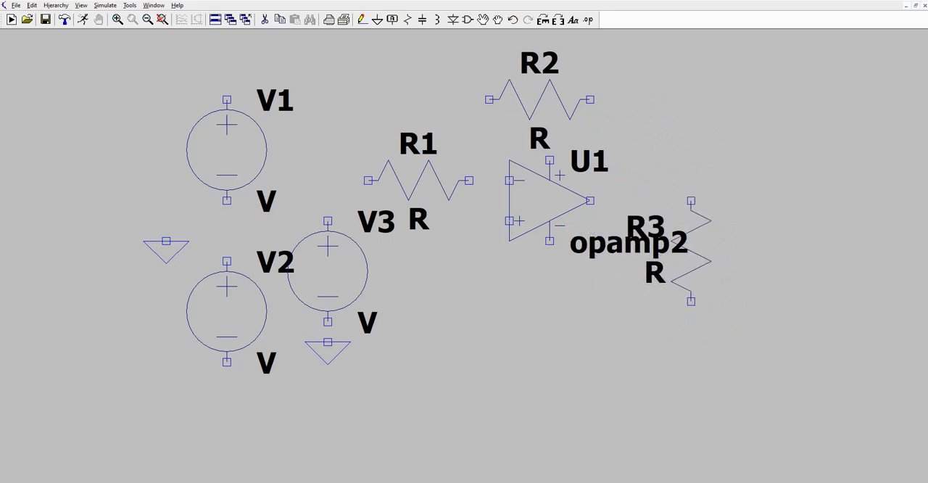
{"action": "left_click", "coordinate": [691, 254]}
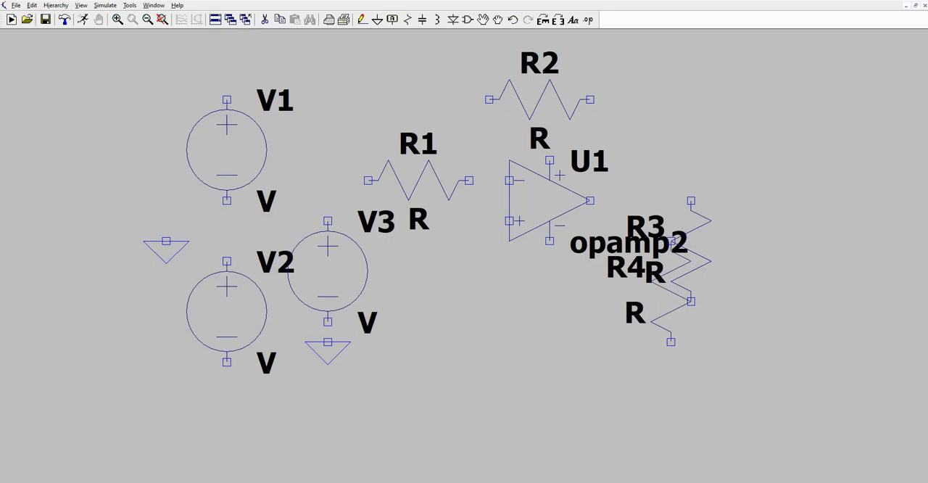
{"action": "key", "text": "Escape"}
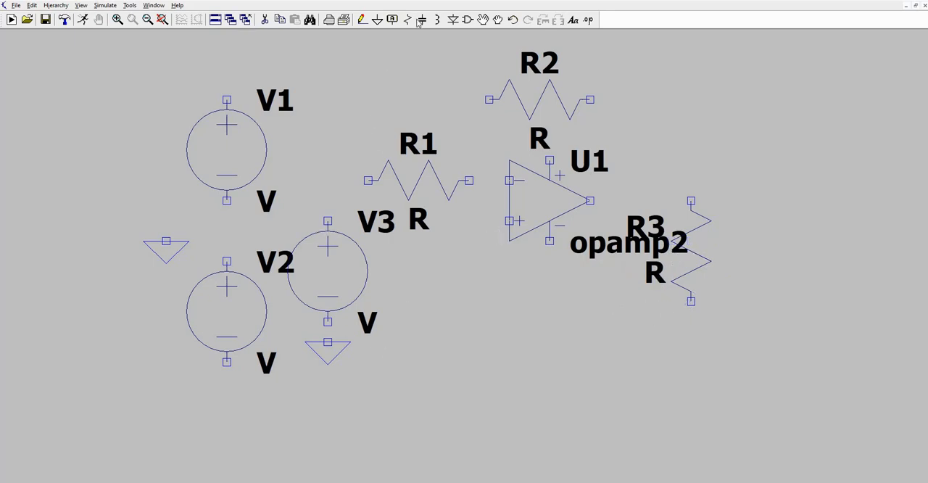
Move the ground symbol under V3 further down, keeping it aligned with the source.
{"action": "left_click", "coordinate": [482, 20]}
{"action": "left_click", "coordinate": [327, 358]}
{"action": "left_click", "coordinate": [327, 382]}
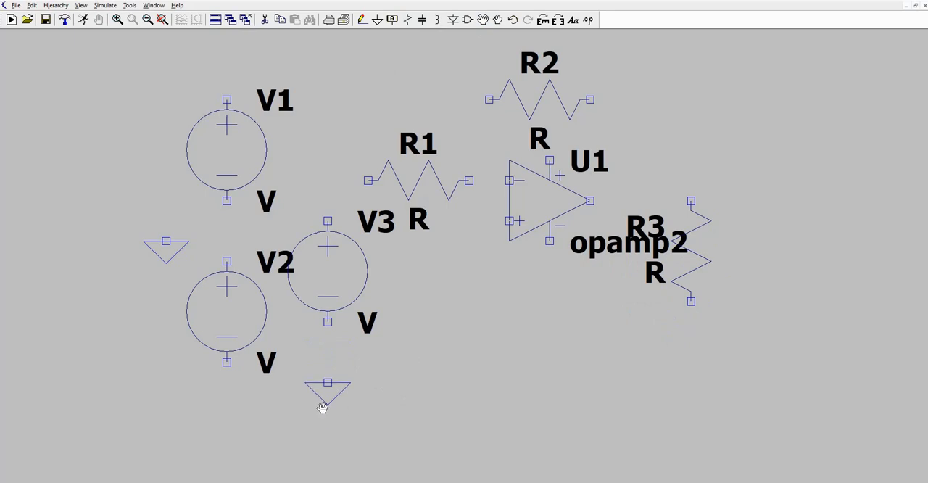
Wire V1 and V2 in series with free leads above V1 and below V2, and connect their junction to the left ground symbol.
{"action": "left_click", "coordinate": [362, 20]}
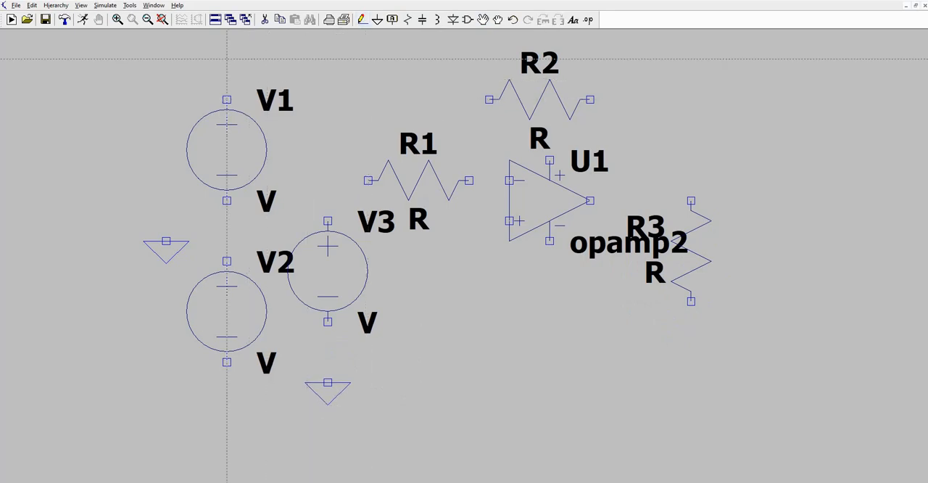
{"action": "left_click", "coordinate": [227, 58]}
{"action": "right_click", "coordinate": [227, 383]}
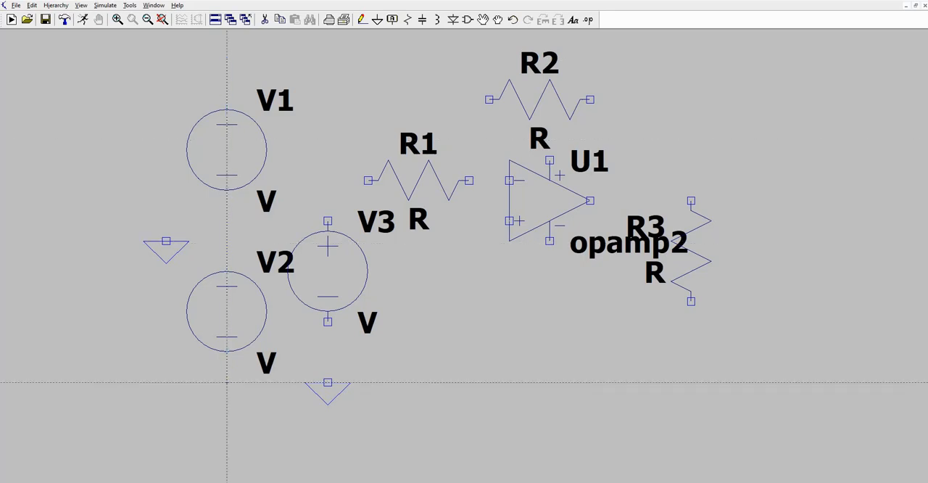
{"action": "left_click", "coordinate": [227, 383]}
{"action": "left_click", "coordinate": [227, 190]}
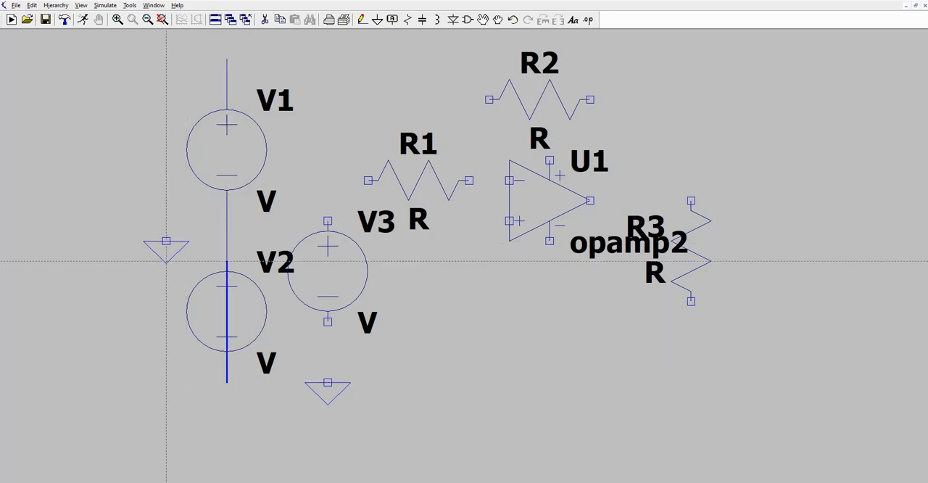
{"action": "right_click", "coordinate": [166, 240]}
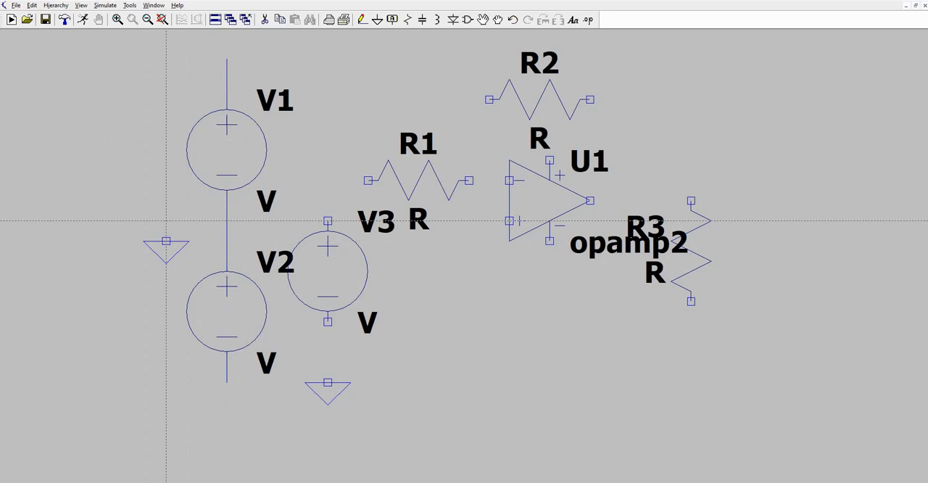
{"action": "left_click", "coordinate": [227, 221]}
{"action": "left_click", "coordinate": [166, 240]}
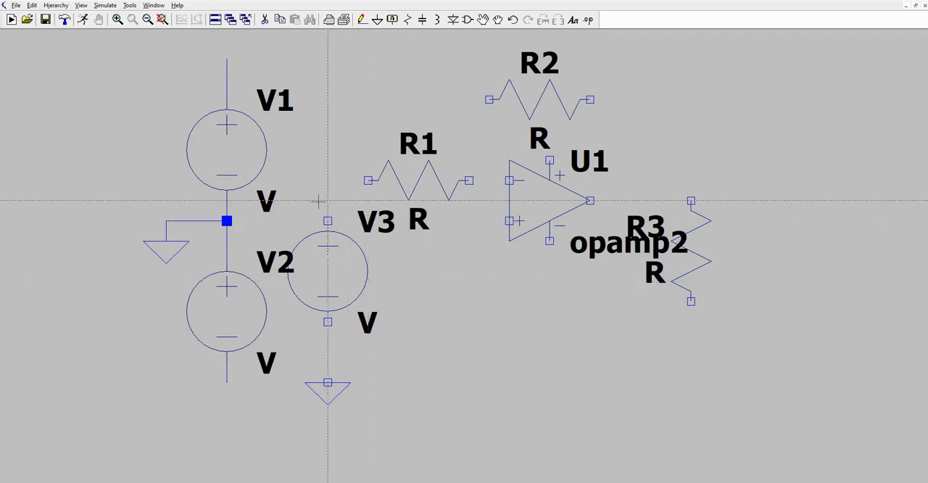
Attach the net label vcc to the free wire end above V1.
{"action": "left_click", "coordinate": [392, 20]}
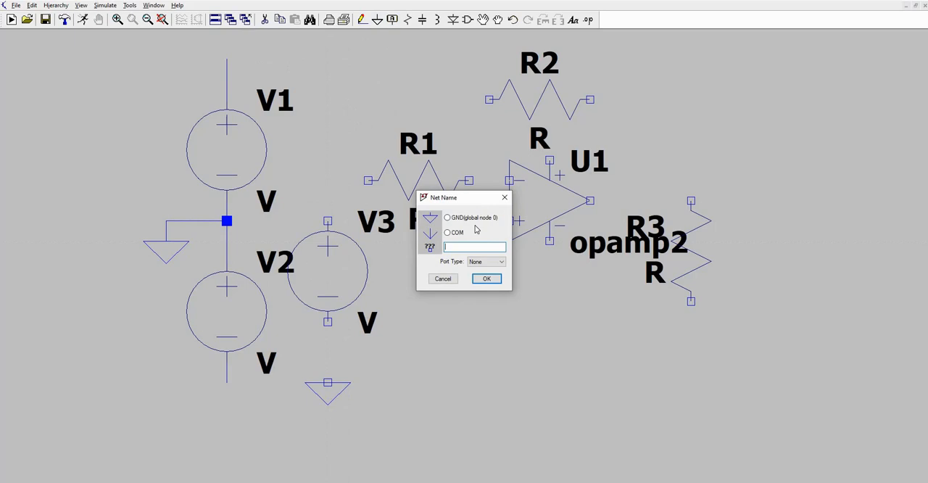
{"action": "type", "text": "vcc"}
{"action": "left_click", "coordinate": [486, 278]}
{"action": "left_click", "coordinate": [227, 58]}
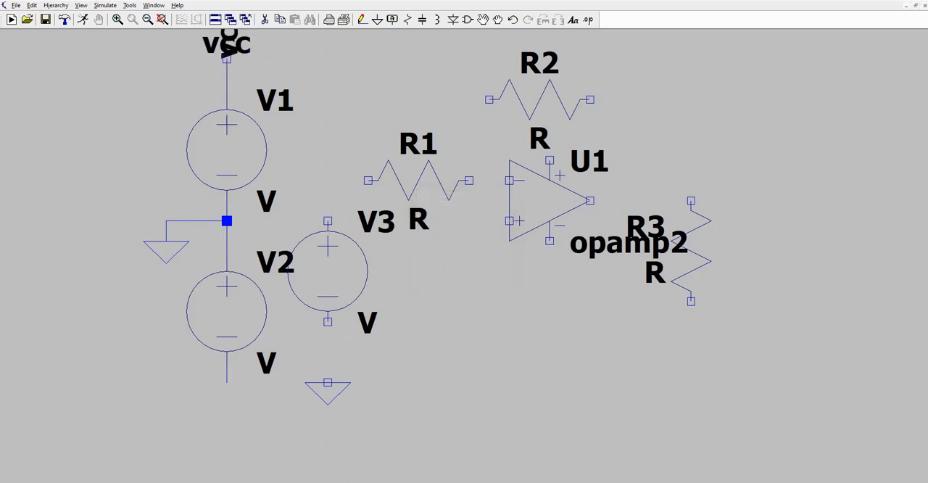
Attach the net label -vcc to the free wire end below V2.
{"action": "left_click", "coordinate": [392, 20]}
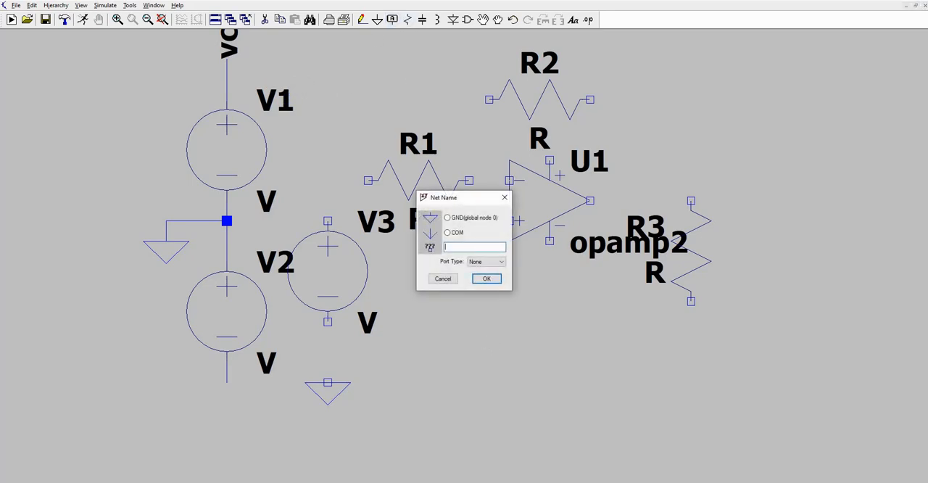
{"action": "type", "text": "-vcc"}
{"action": "left_click", "coordinate": [486, 279]}
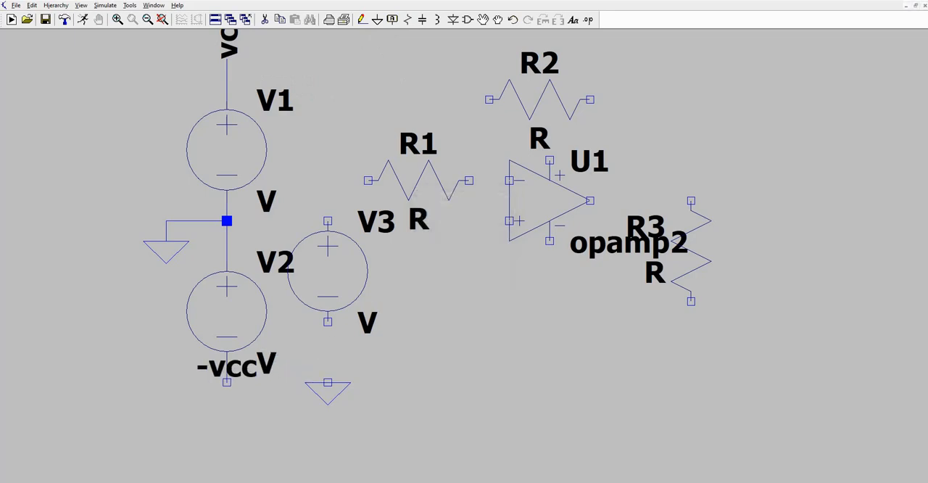
{"action": "left_click", "coordinate": [226, 382]}
{"action": "key", "text": "Escape"}
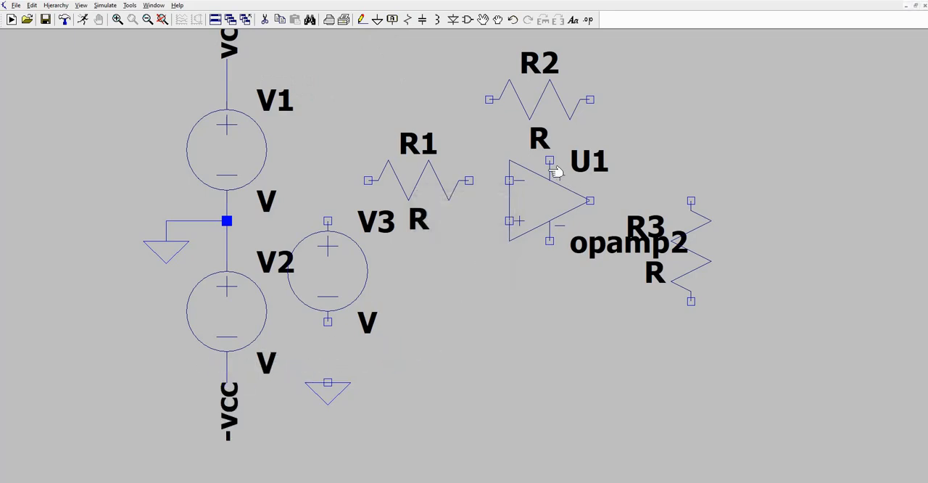
Attach a rotated vcc net label to the op-amp's positive supply pin.
{"action": "left_click", "coordinate": [395, 19]}
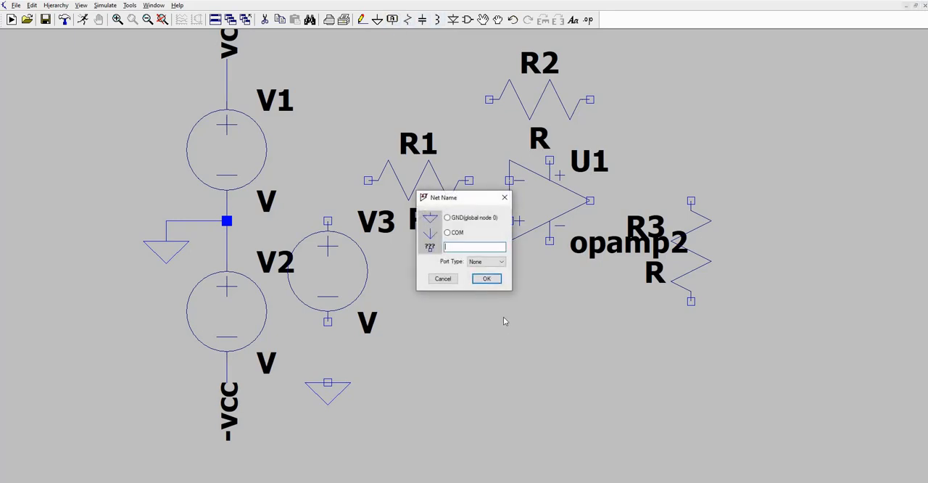
{"action": "type", "text": "vcc"}
{"action": "left_click", "coordinate": [486, 279]}
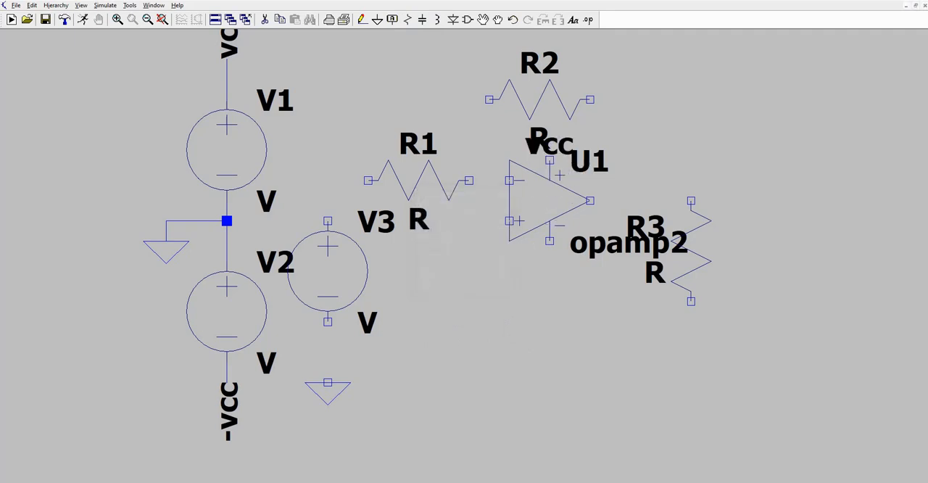
{"action": "key", "text": "ctrl+r"}
{"action": "left_click", "coordinate": [550, 160]}
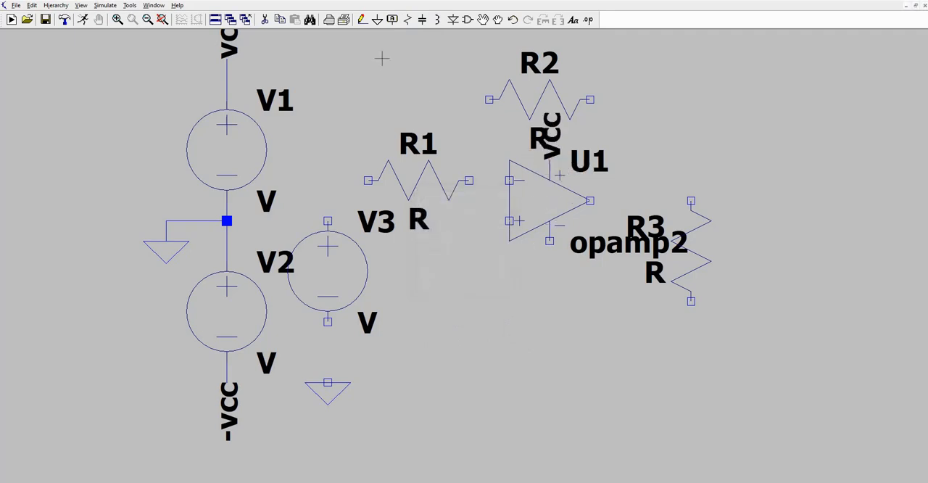
Attach a rotated -vcc net label to the op-amp's negative supply pin.
{"action": "left_click", "coordinate": [396, 21]}
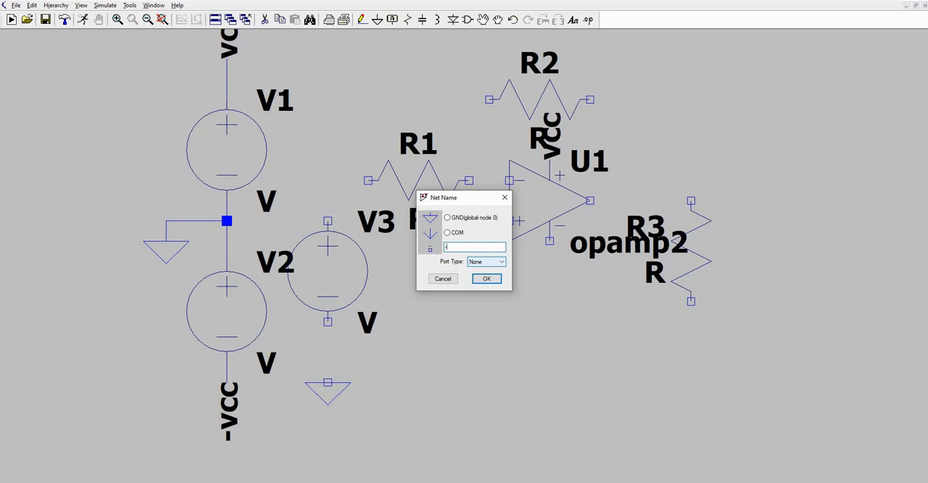
{"action": "type", "text": "-vcc"}
{"action": "left_click", "coordinate": [487, 278]}
{"action": "key", "text": "ctrl+r"}
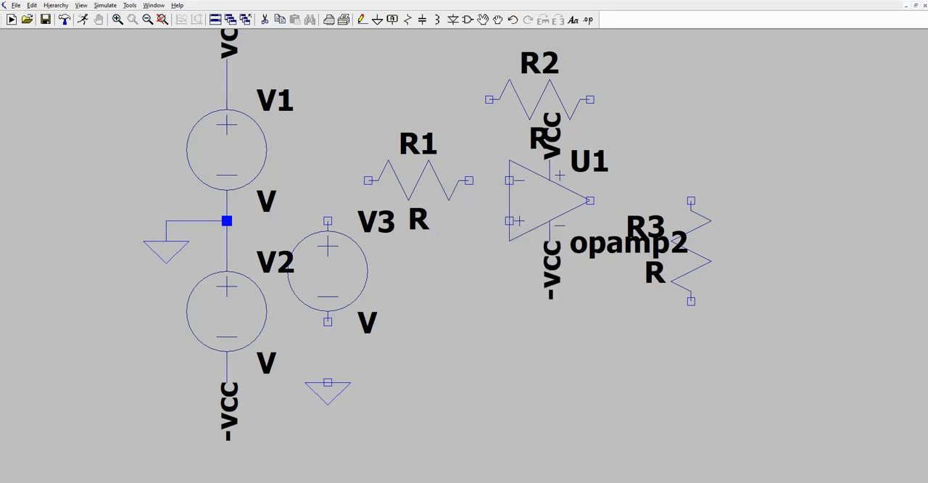
{"action": "left_click", "coordinate": [550, 240]}
{"action": "key", "text": "Escape"}
Wire V3 from its ground symbol through R1 to the op-amp's inverting input, and tie R3's lower end to V3's ground wire.
{"action": "left_click", "coordinate": [363, 20]}
{"action": "left_click", "coordinate": [327, 382]}
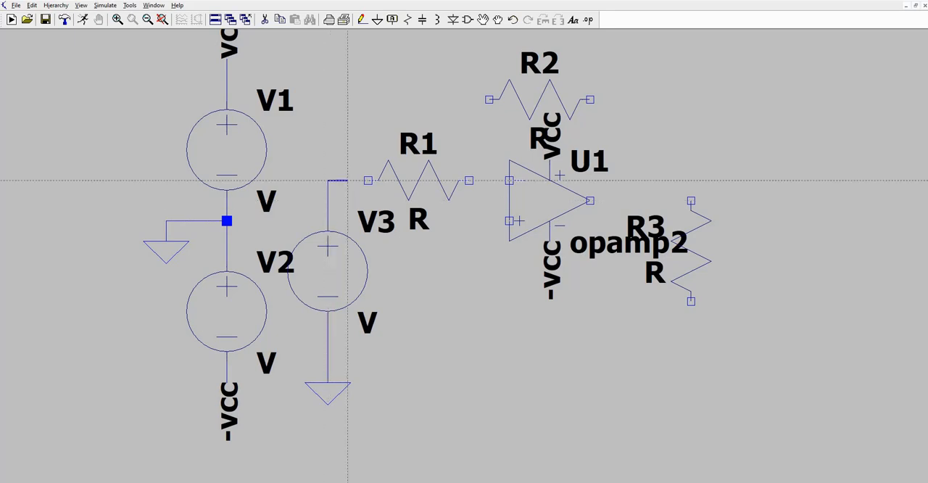
{"action": "left_click", "coordinate": [509, 180]}
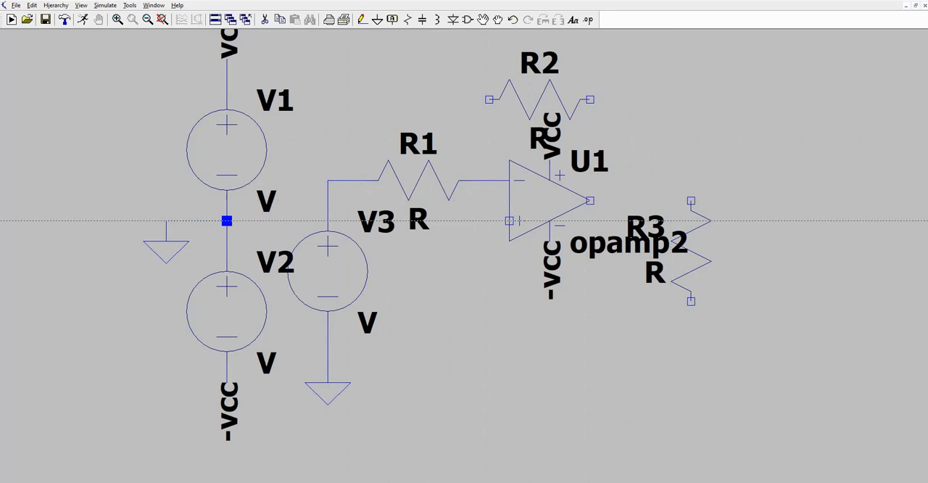
{"action": "left_click", "coordinate": [691, 301]}
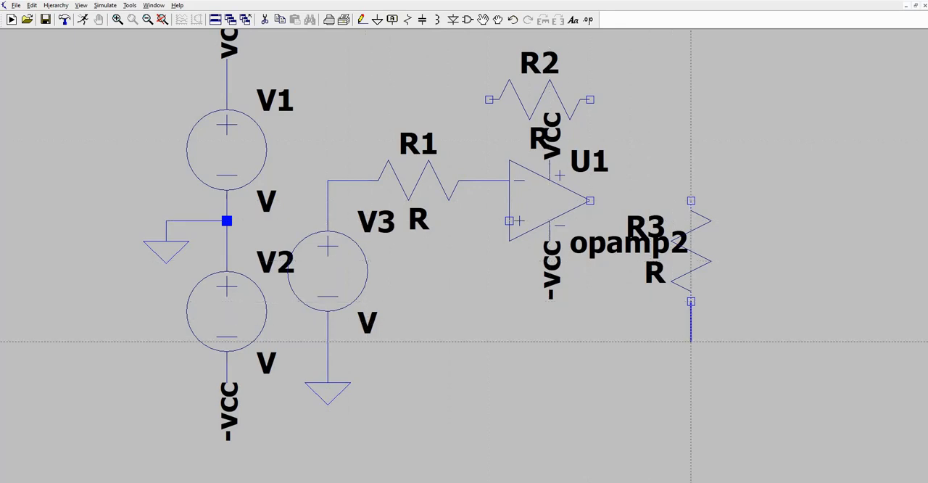
{"action": "left_click", "coordinate": [328, 341]}
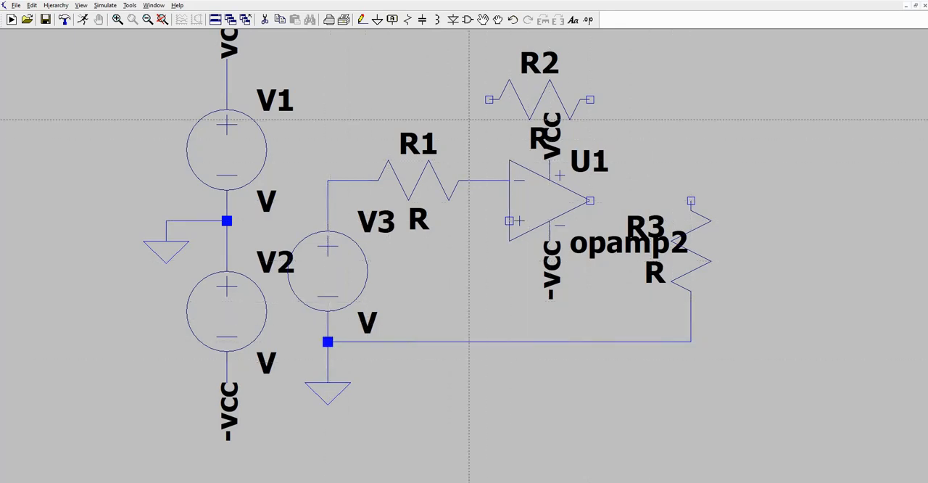
Wire R2 as feedback between the inverting input node and the op-amp's output, and join the output to R3's upper end.
{"action": "left_click", "coordinate": [488, 99]}
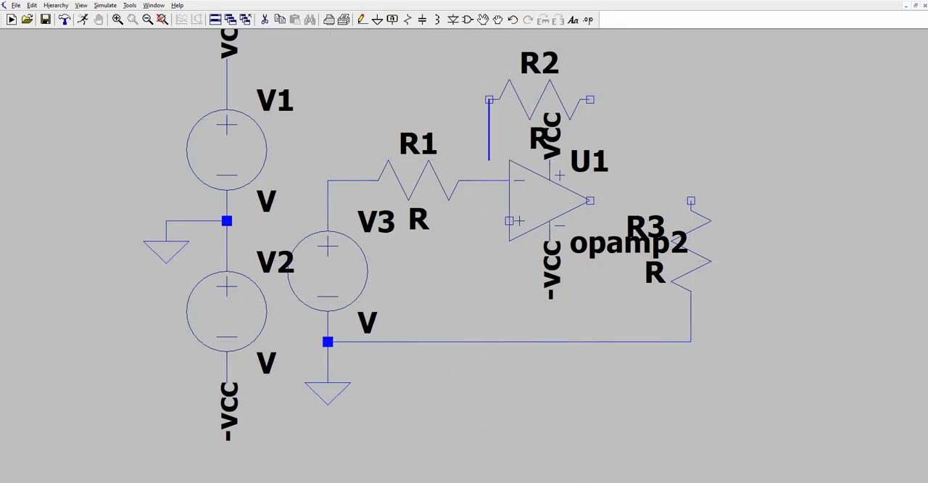
{"action": "left_click", "coordinate": [489, 180]}
{"action": "left_click", "coordinate": [590, 99]}
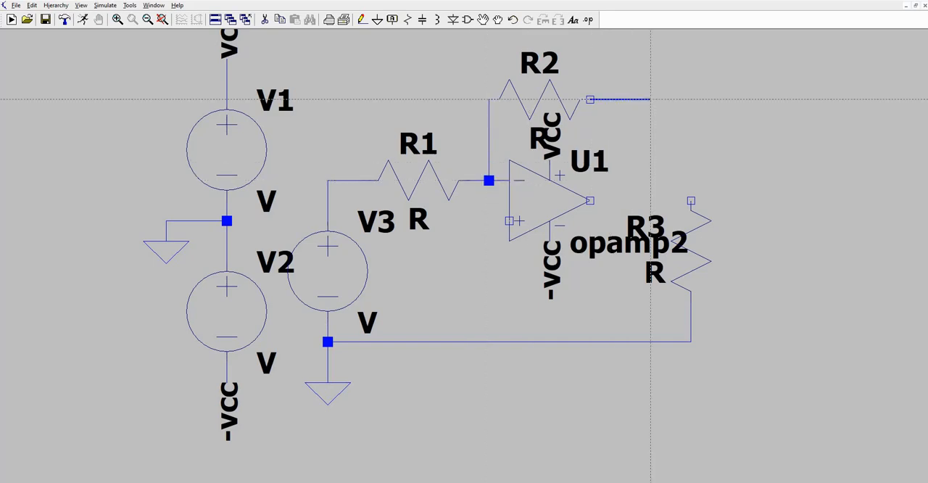
{"action": "left_click", "coordinate": [650, 200]}
{"action": "left_click", "coordinate": [590, 201]}
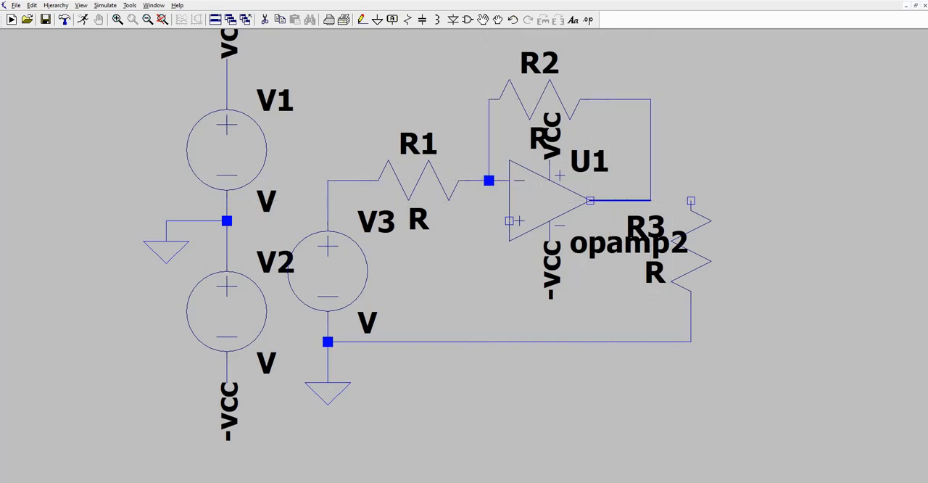
{"action": "left_click", "coordinate": [691, 200]}
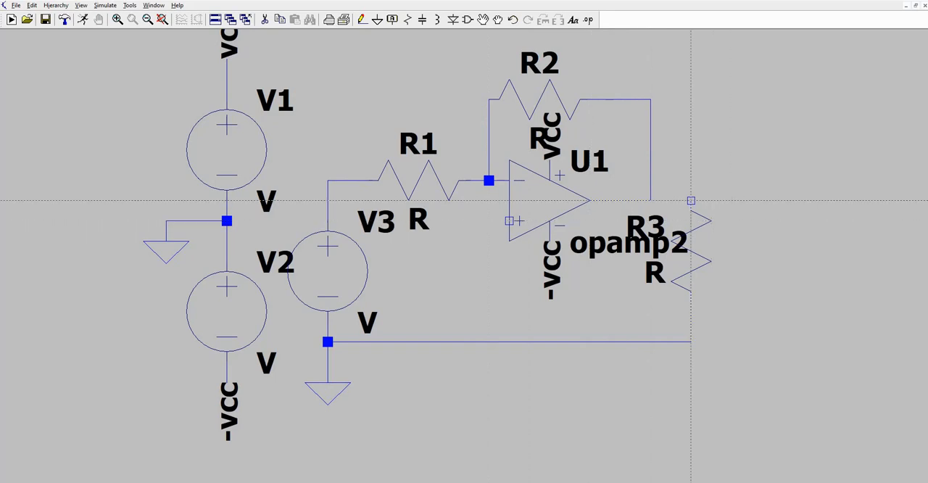
{"action": "left_click", "coordinate": [650, 200]}
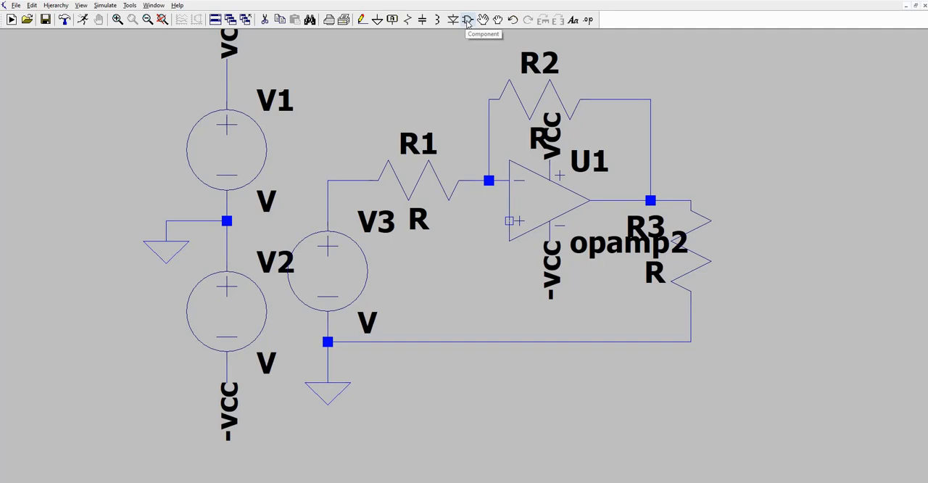
Attach the net label vin to the wire corner between V3 and R1.
{"action": "left_click", "coordinate": [392, 19]}
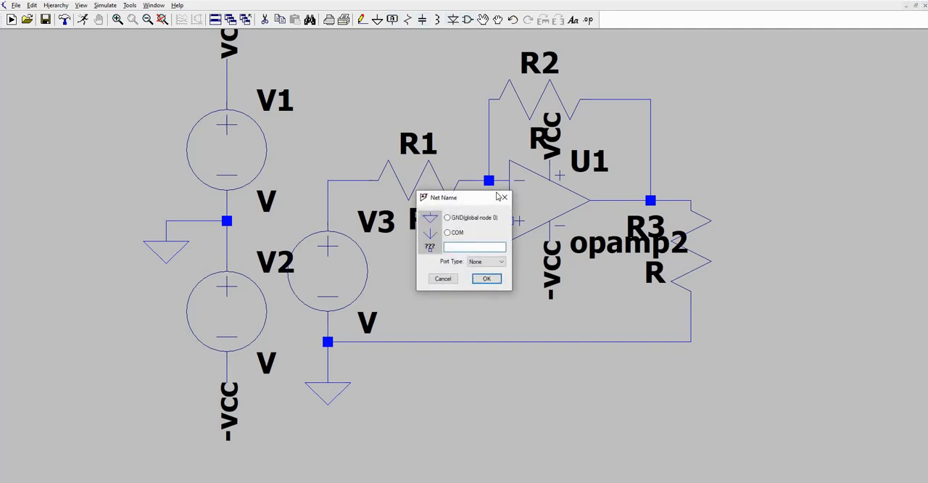
{"action": "type", "text": "vin"}
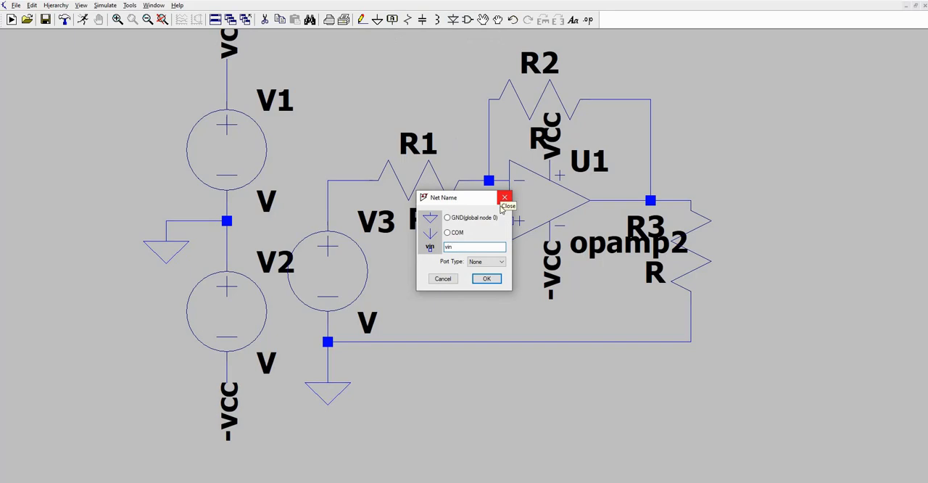
{"action": "left_click", "coordinate": [496, 280]}
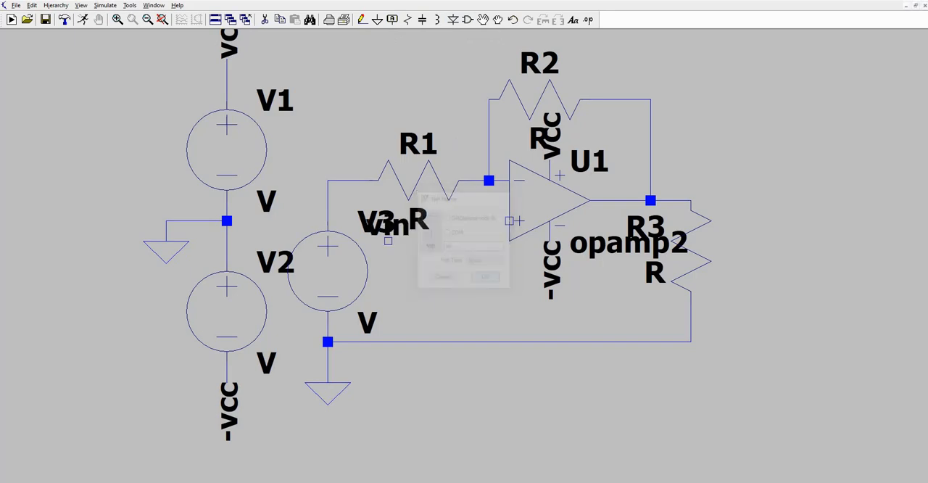
{"action": "left_click", "coordinate": [328, 180]}
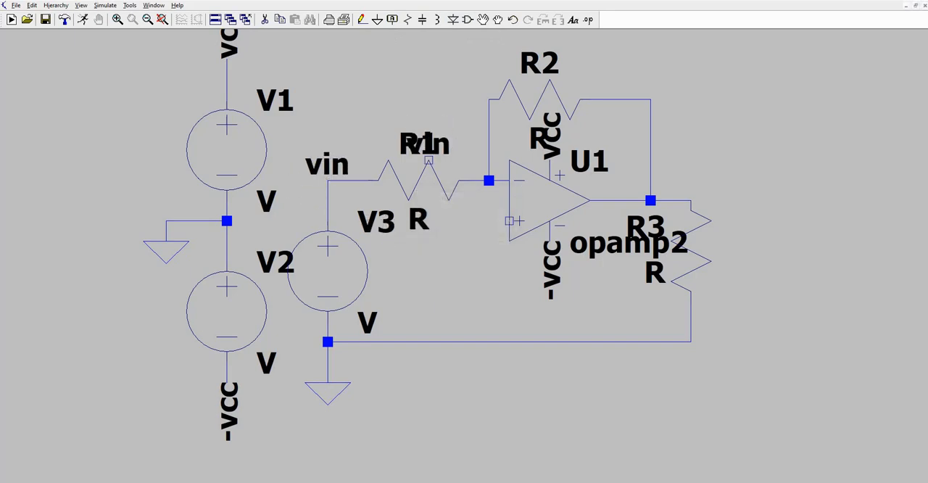
Attach the net label vout to the op-amp's output junction with R2 and R3.
{"action": "left_click", "coordinate": [393, 21]}
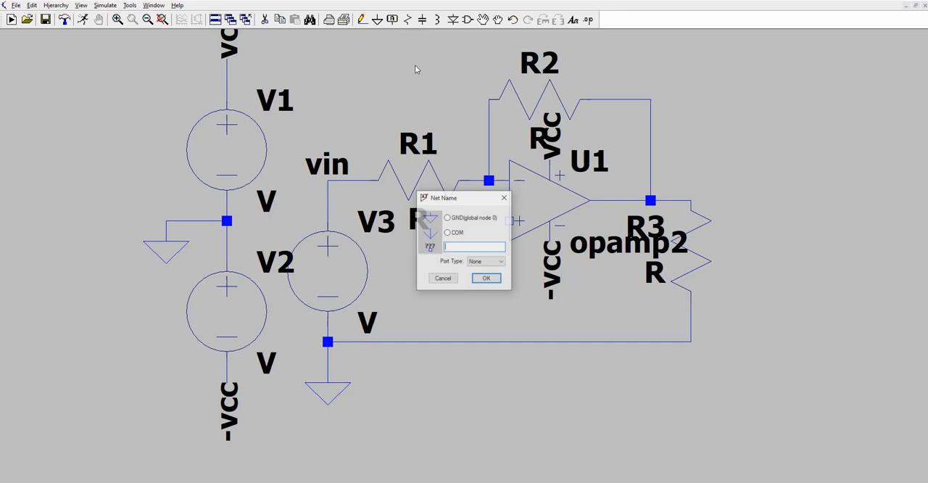
{"action": "type", "text": "vo"}
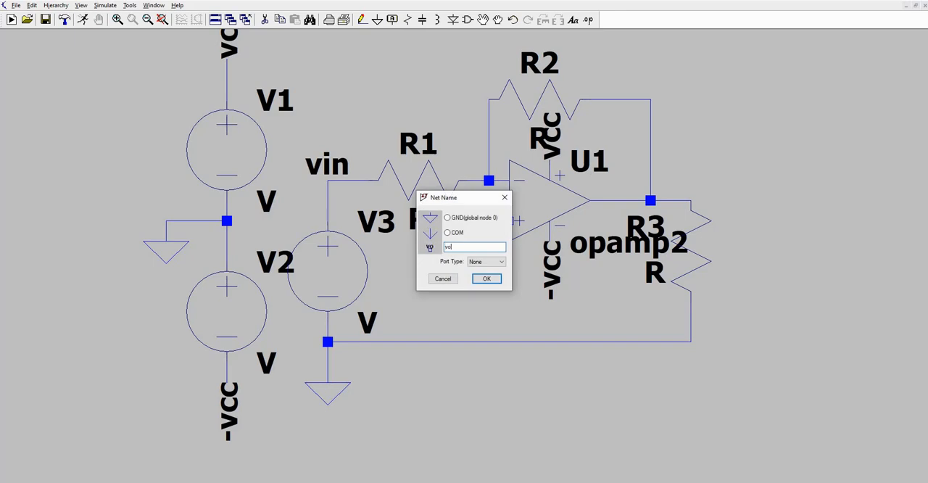
{"action": "type", "text": "ut"}
{"action": "left_click", "coordinate": [487, 278]}
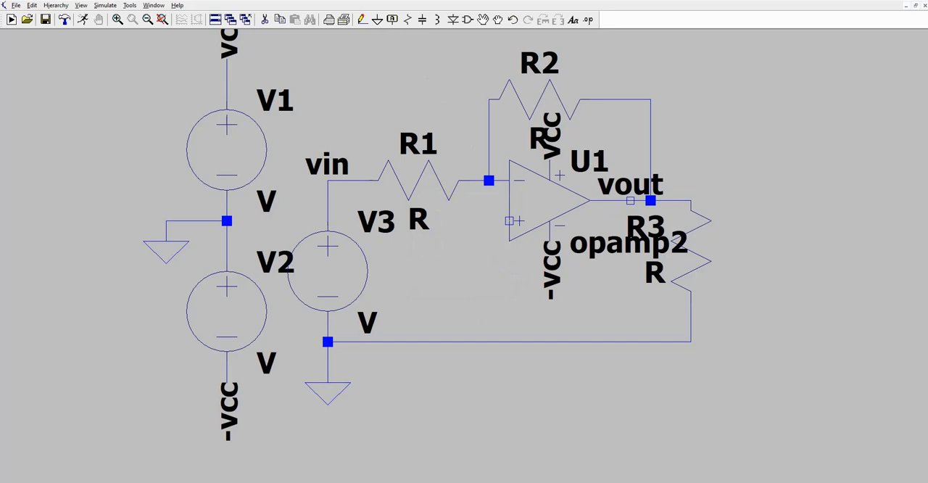
{"action": "left_click", "coordinate": [650, 201]}
{"action": "right_click", "coordinate": [670, 155]}
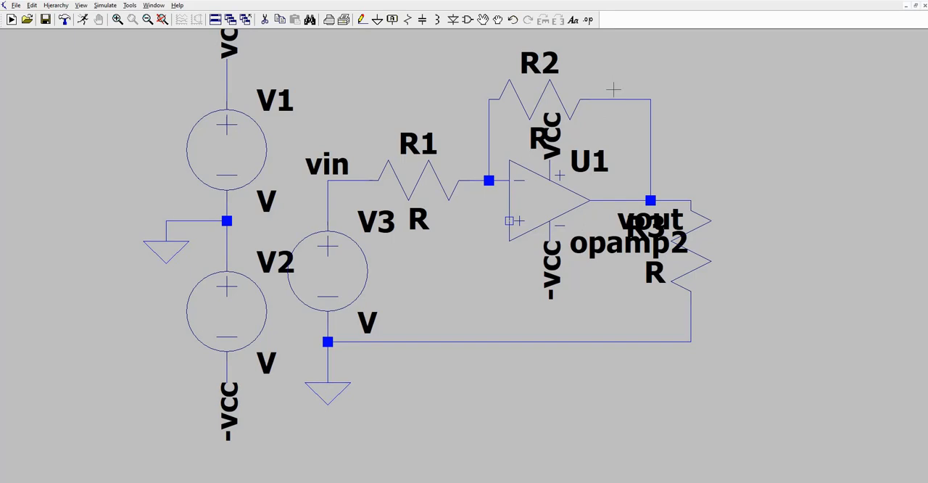
Begin a SPICE directive with .include, and switch to File Explorer to open the Desktop folder.
{"action": "left_click", "coordinate": [587, 20]}
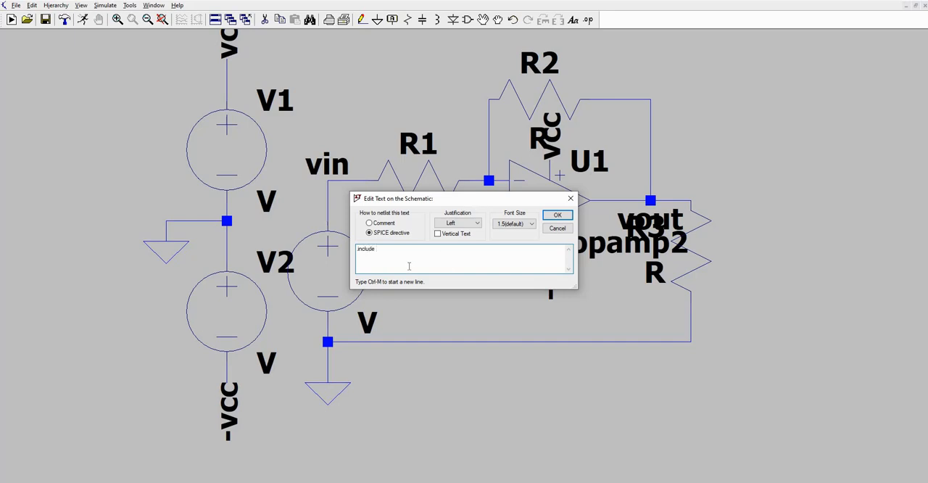
{"action": "mouse_move", "coordinate": [248, 481]}
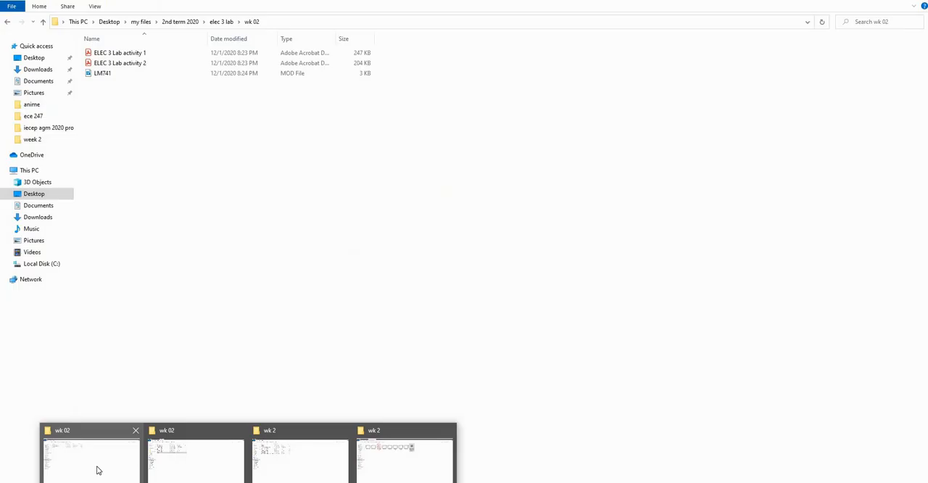
{"action": "left_click", "coordinate": [97, 468]}
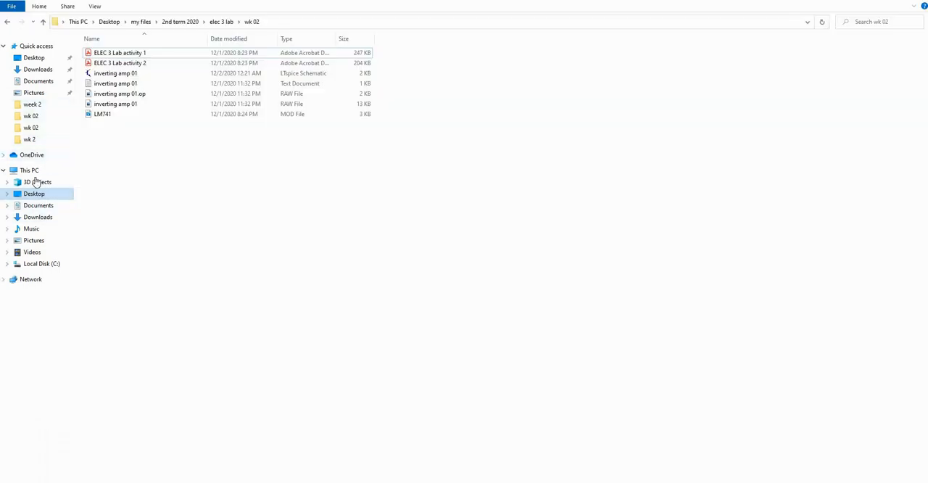
{"action": "left_click", "coordinate": [34, 58]}
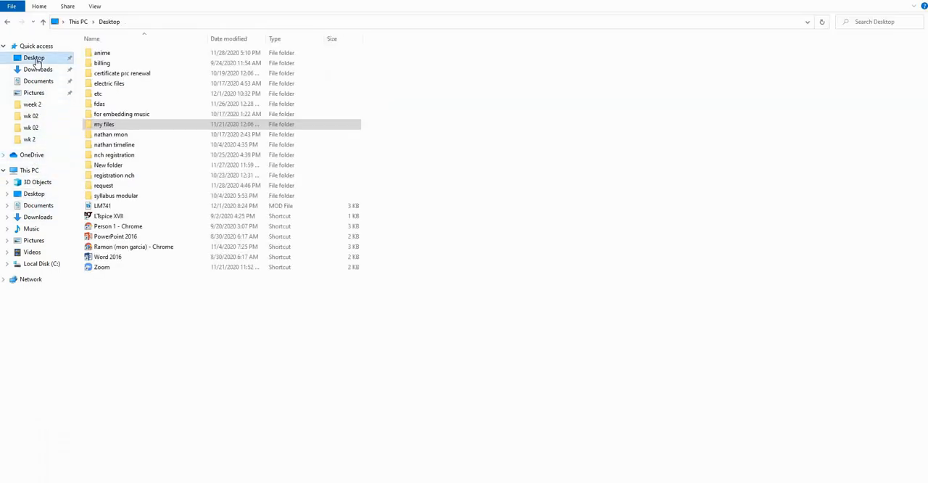
Copy the folder location from the LM741 file's properties and switch back to the open directive in LTspice.
{"action": "left_click", "coordinate": [106, 209]}
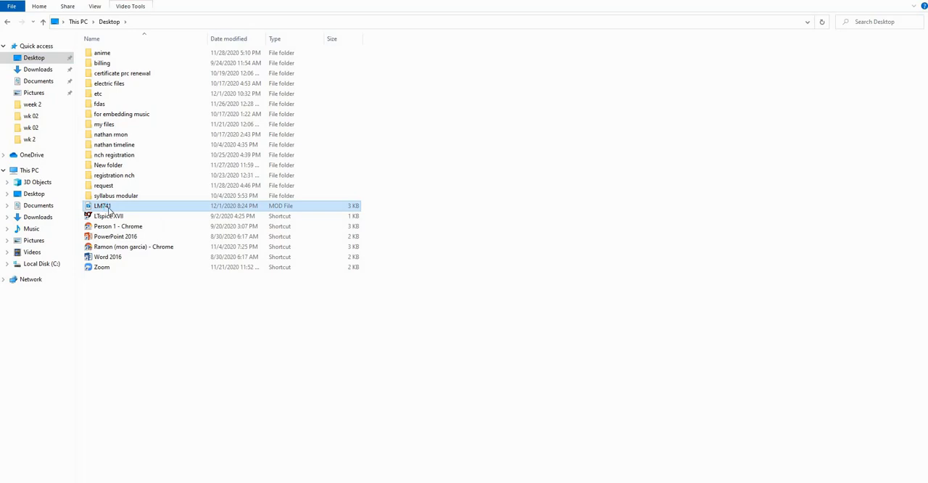
{"action": "right_click", "coordinate": [106, 208]}
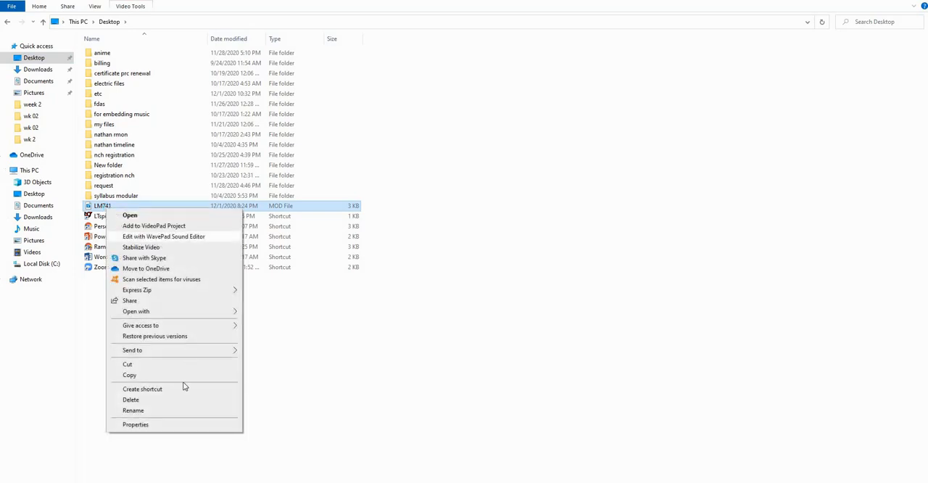
{"action": "left_click", "coordinate": [145, 429]}
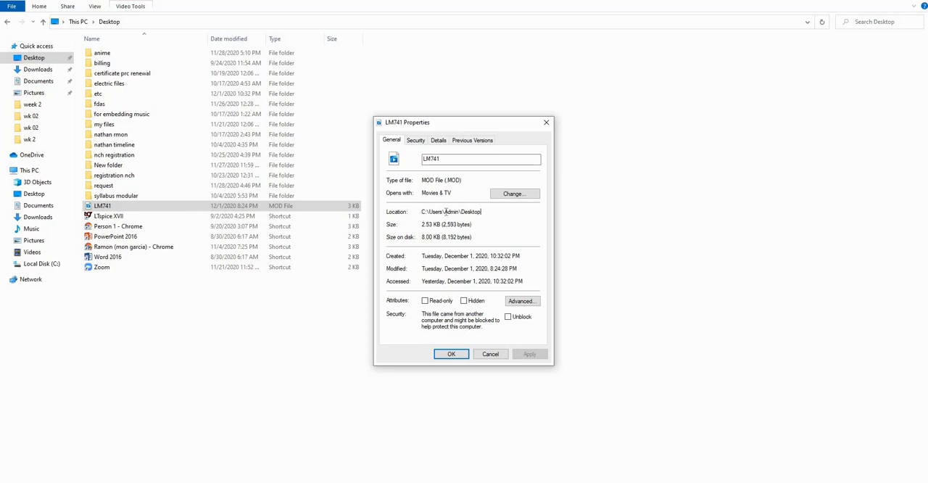
{"action": "left_click_drag", "start_coordinate": [481, 211], "coordinate": [412, 211]}
{"action": "right_click", "coordinate": [447, 211]}
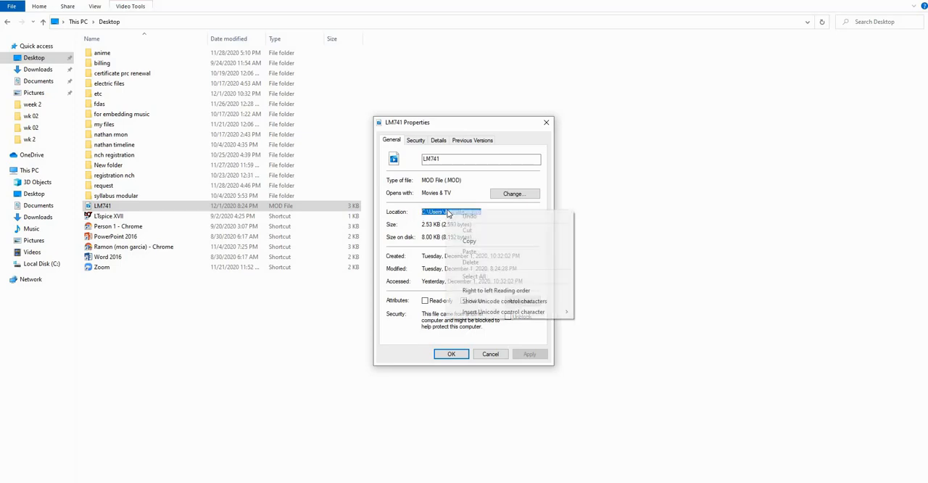
{"action": "left_click", "coordinate": [478, 240]}
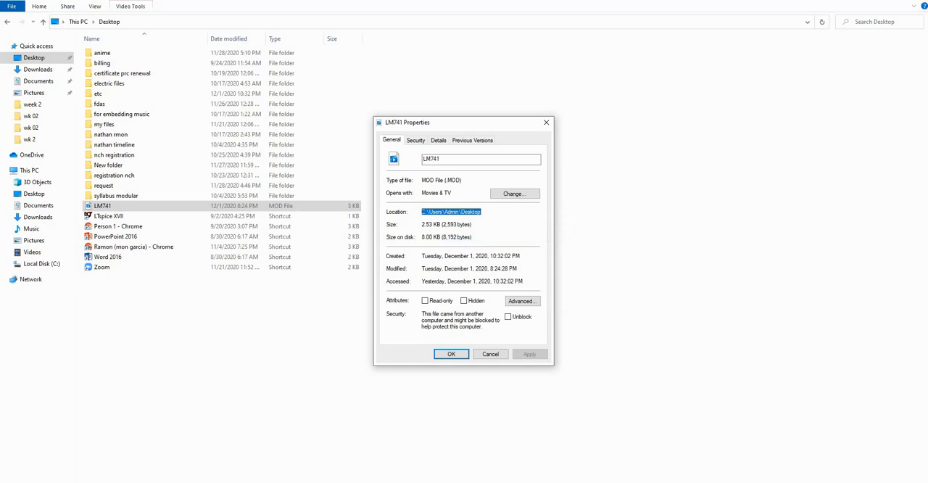
{"action": "left_click", "coordinate": [485, 461]}
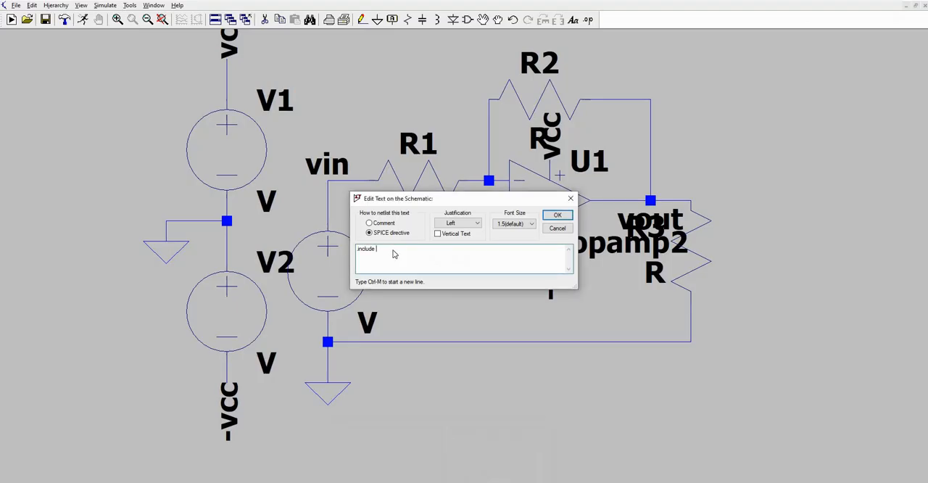
Complete the .include directive with the path C:\Users\Admin\Desktop\LM741.MOD and place it below the circuit.
{"action": "right_click", "coordinate": [394, 254]}
{"action": "left_click", "coordinate": [405, 241]}
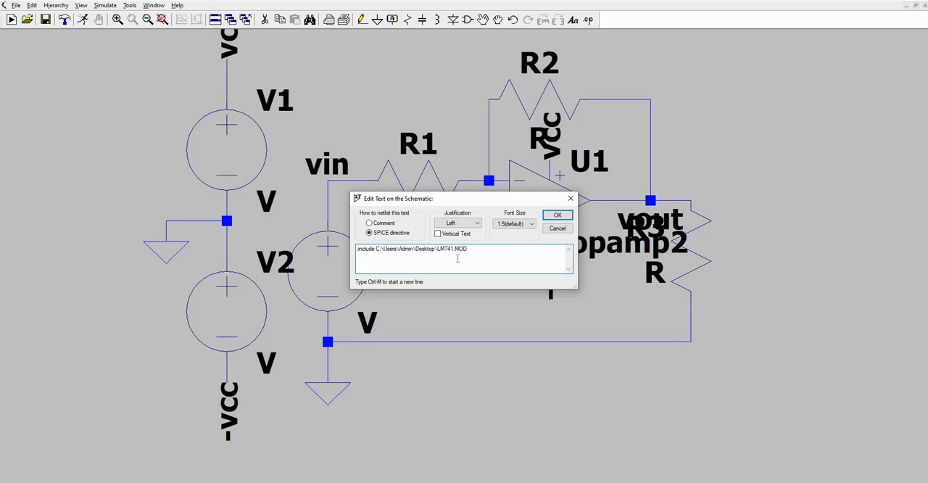
{"action": "left_click", "coordinate": [557, 214]}
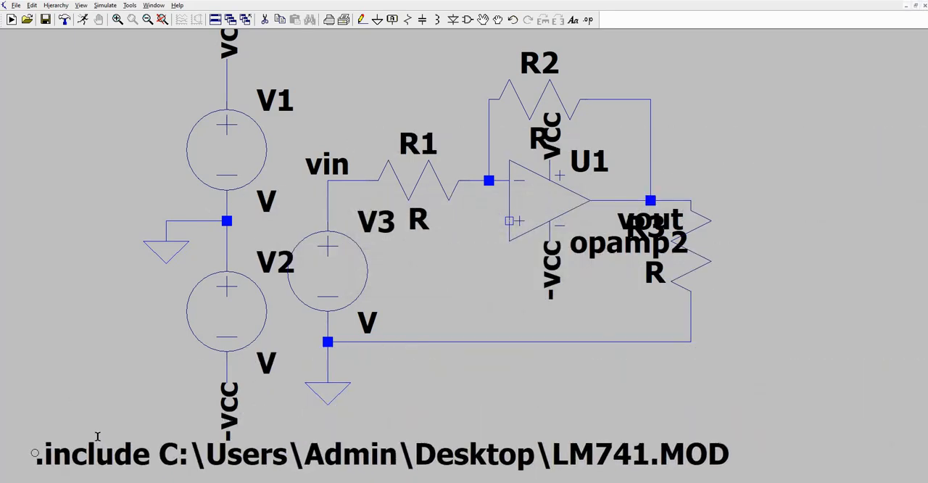
{"action": "left_click", "coordinate": [84, 442]}
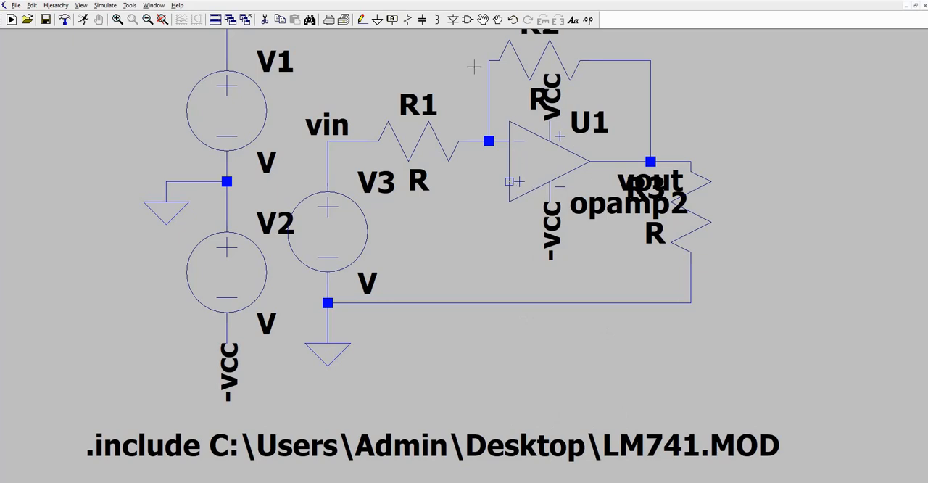
Wire the op-amp's non-inverting input down to the ground line between V3 and R3.
{"action": "left_click", "coordinate": [362, 19]}
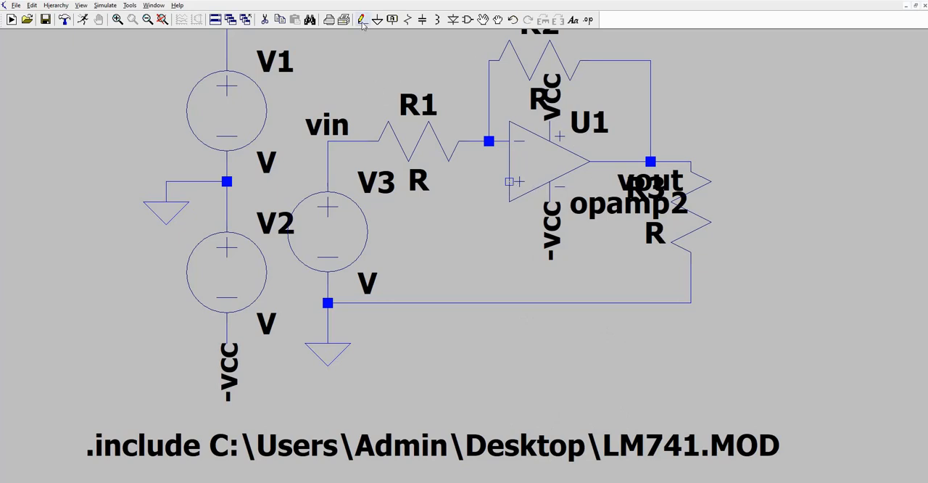
{"action": "left_click", "coordinate": [510, 181]}
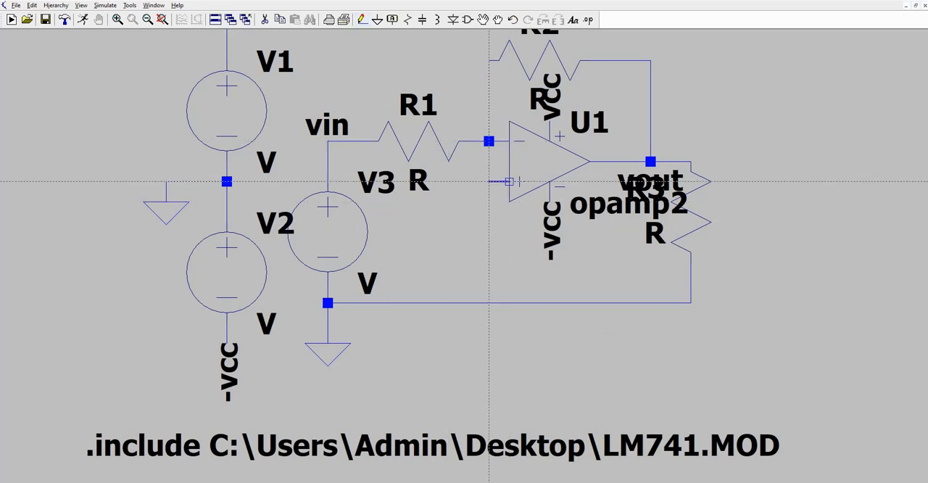
{"action": "left_click", "coordinate": [490, 302]}
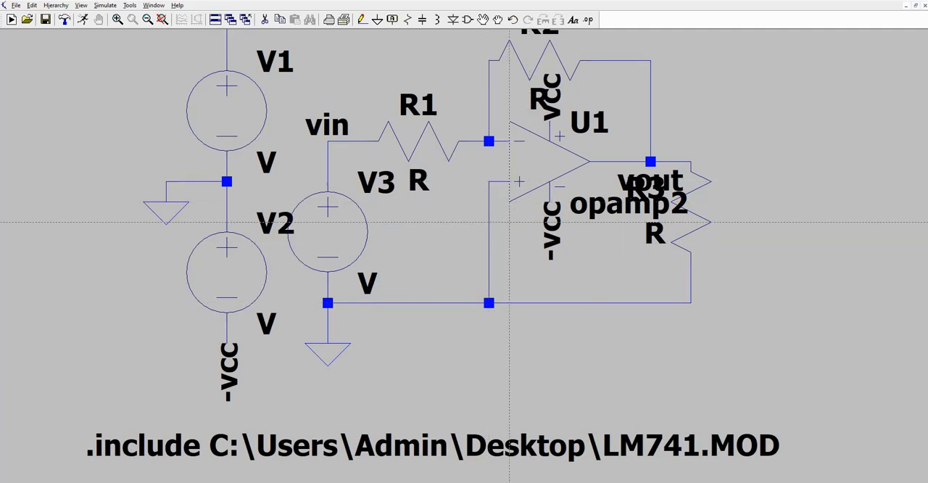
{"action": "key", "text": "Escape"}
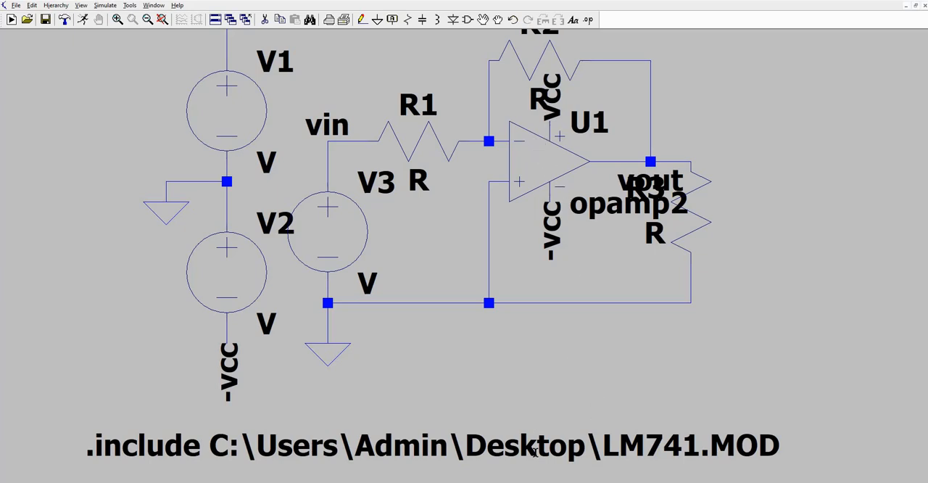
{"action": "right_click", "coordinate": [553, 162]}
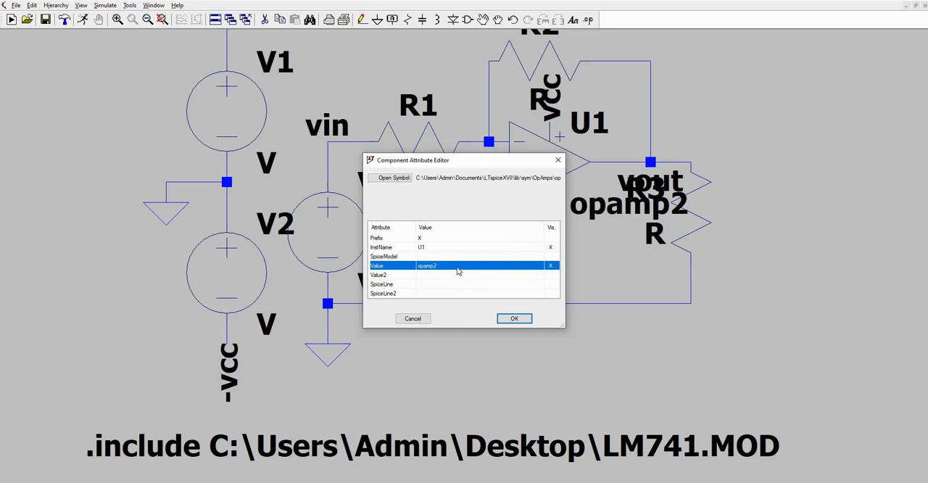
{"action": "left_click", "coordinate": [511, 318]}
{"action": "left_click", "coordinate": [416, 320]}
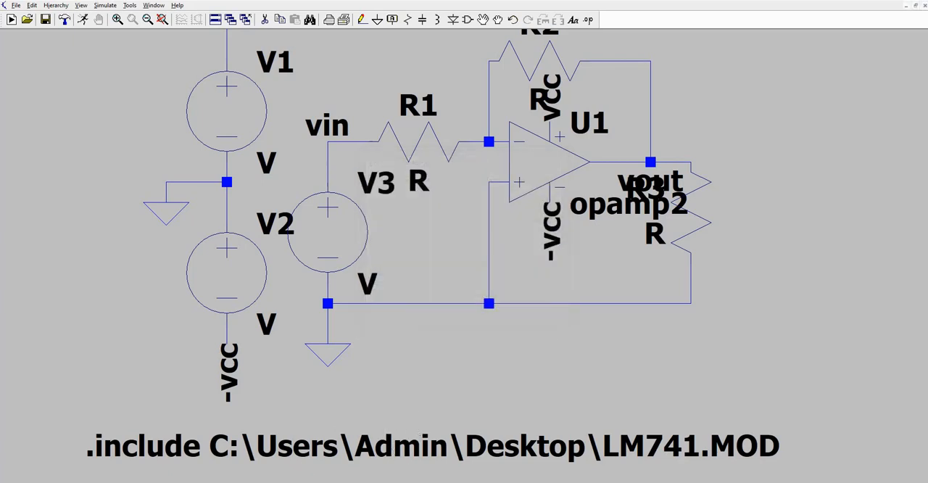
Switch to the Desktop folder in File Explorer and open the LM741 model file with Notepad.
{"action": "mouse_move", "coordinate": [249, 481]}
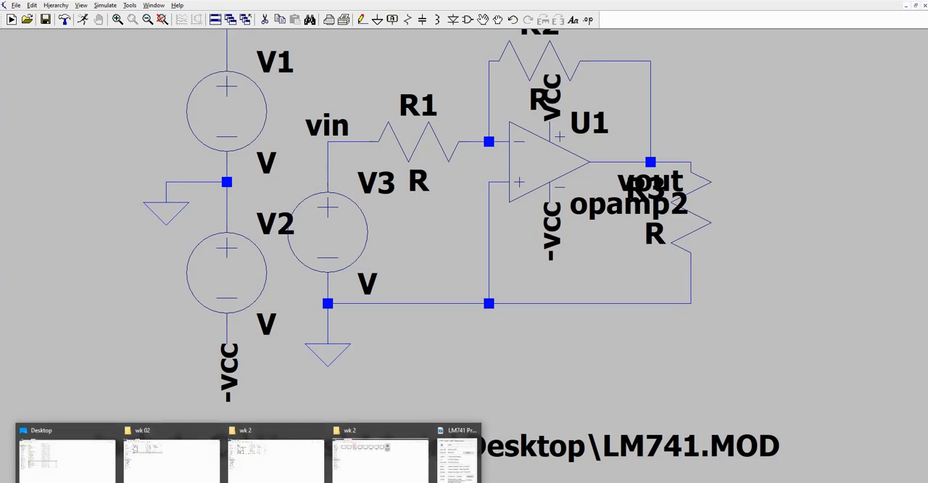
{"action": "left_click", "coordinate": [97, 459]}
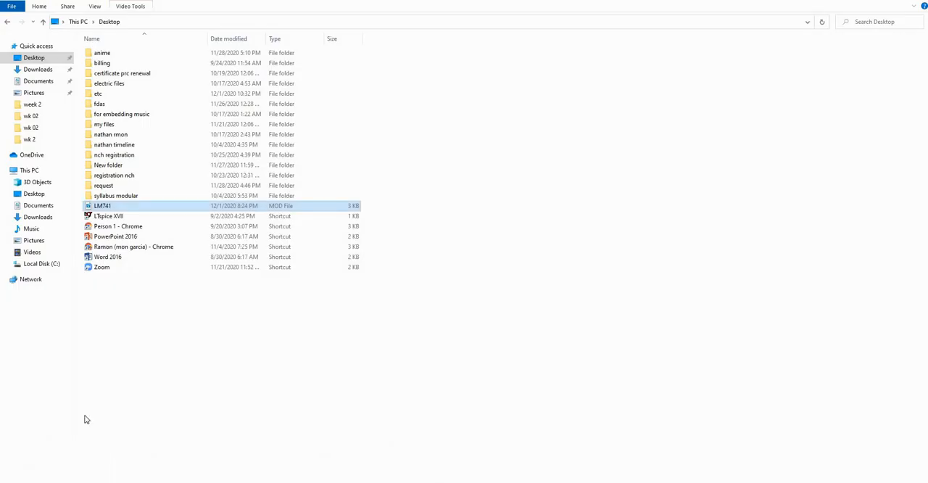
{"action": "right_click", "coordinate": [107, 207]}
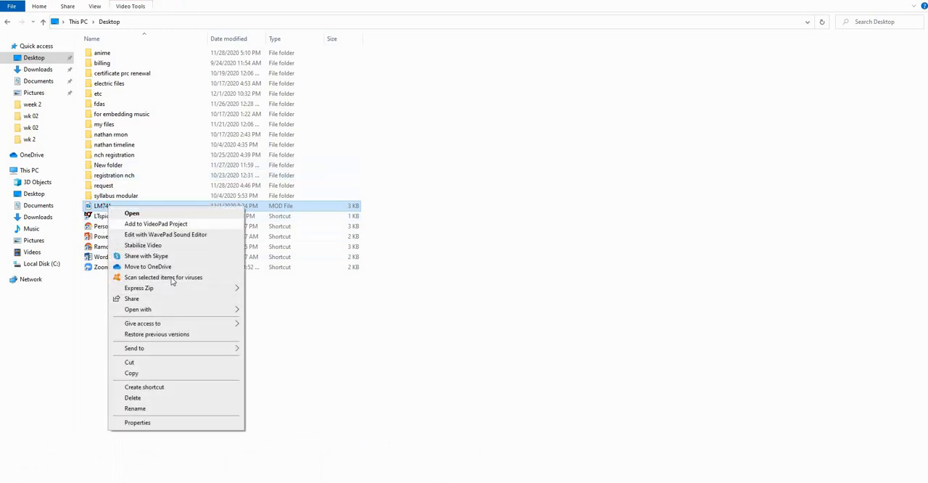
{"action": "mouse_move", "coordinate": [182, 313]}
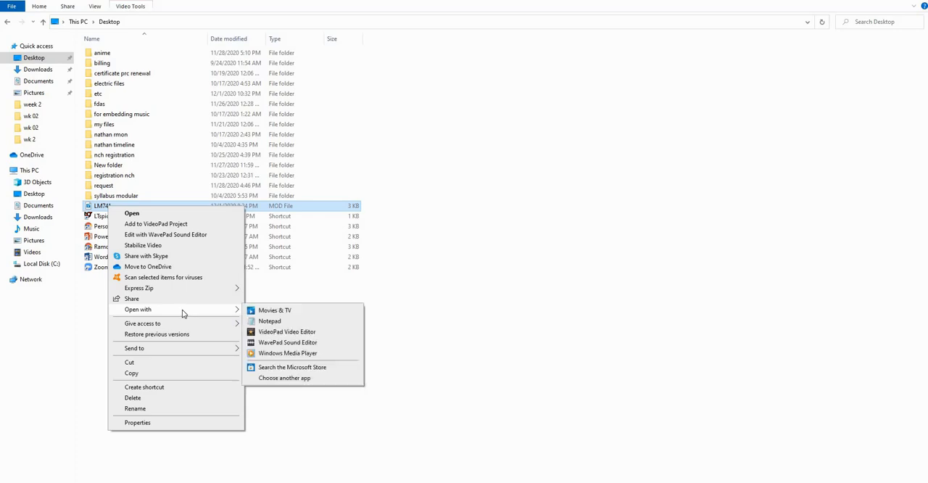
{"action": "left_click", "coordinate": [272, 325]}
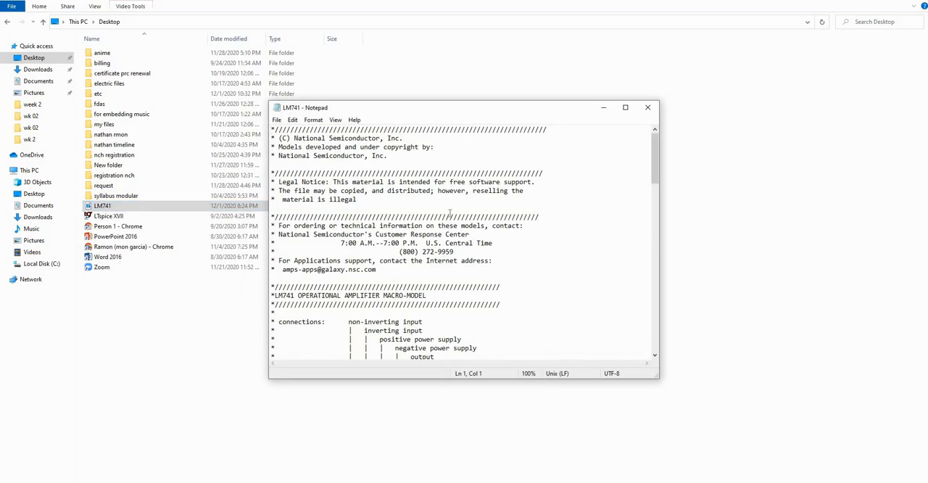
Copy the subcircuit name LM741/NS from the .SUBCKT line of the model file.
{"action": "scroll", "coordinate": [443, 204], "scroll_direction": "down", "scroll_amount": 7}
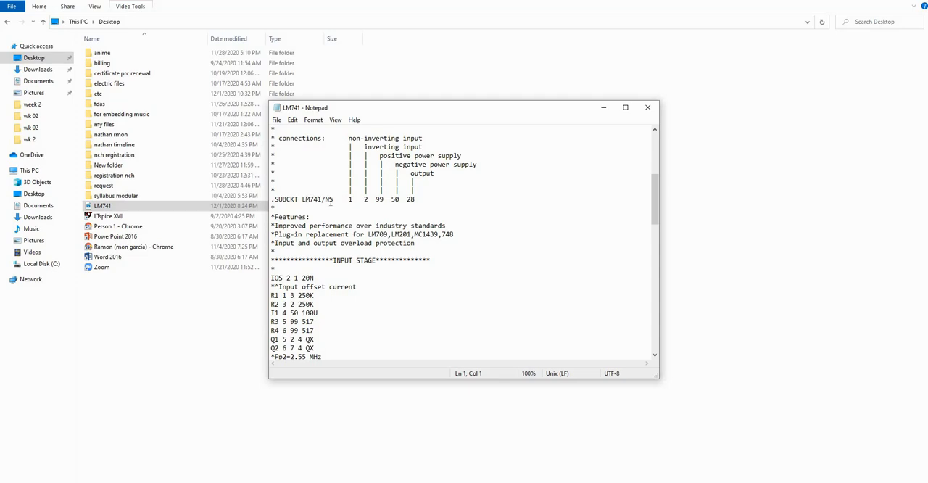
{"action": "left_click_drag", "start_coordinate": [335, 199], "coordinate": [303, 200]}
{"action": "right_click", "coordinate": [314, 203]}
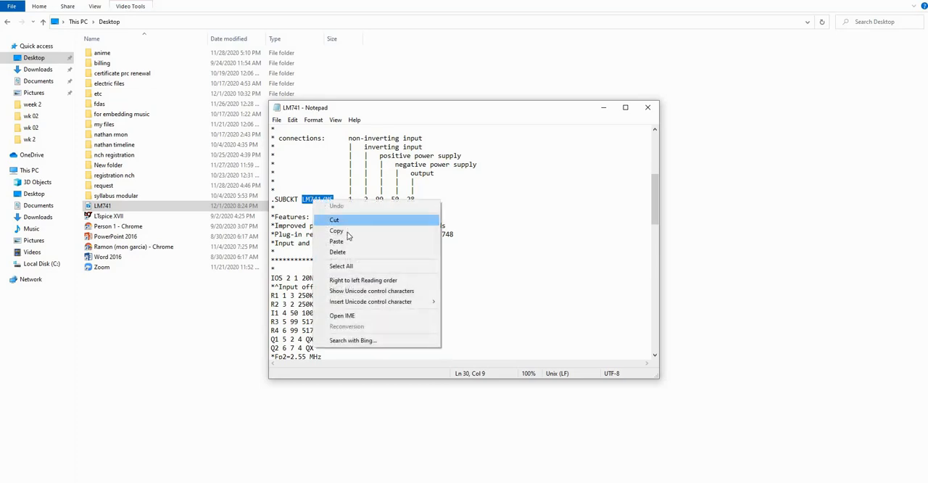
{"action": "left_click", "coordinate": [348, 230]}
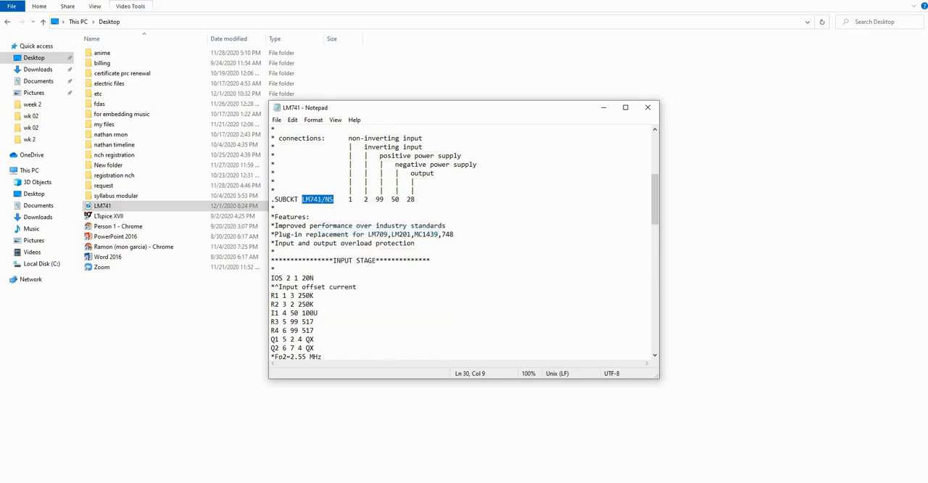
Switch back to the Draft1 schematic in LTspice and set the op-amp U1's Value attribute to LM741/NS.
{"action": "left_click", "coordinate": [439, 481]}
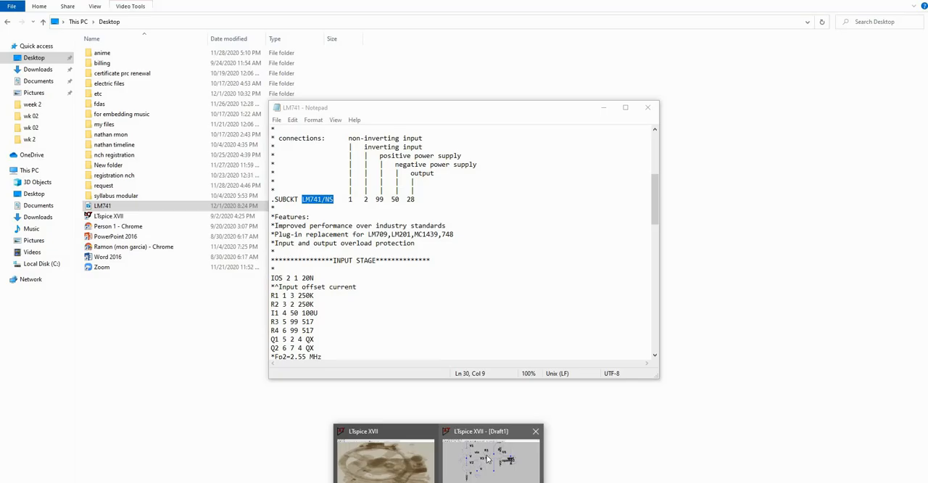
{"action": "left_click", "coordinate": [487, 458]}
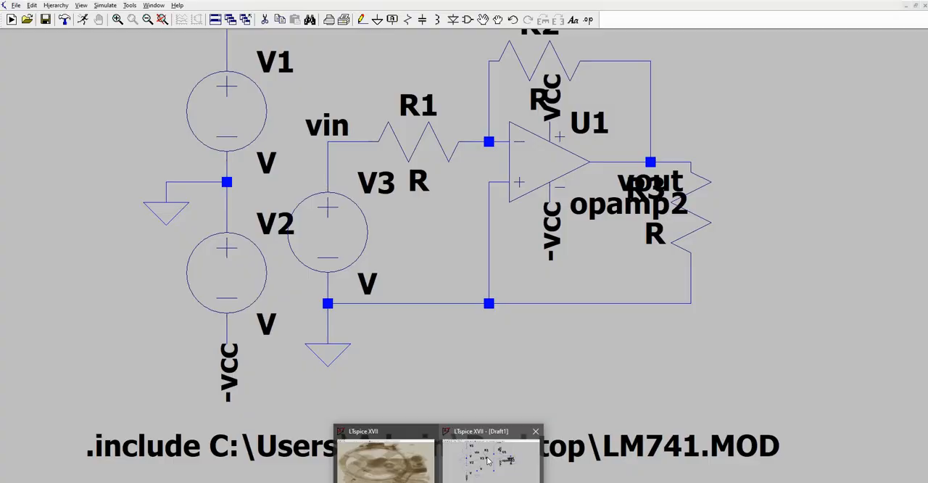
{"action": "right_click", "coordinate": [549, 167]}
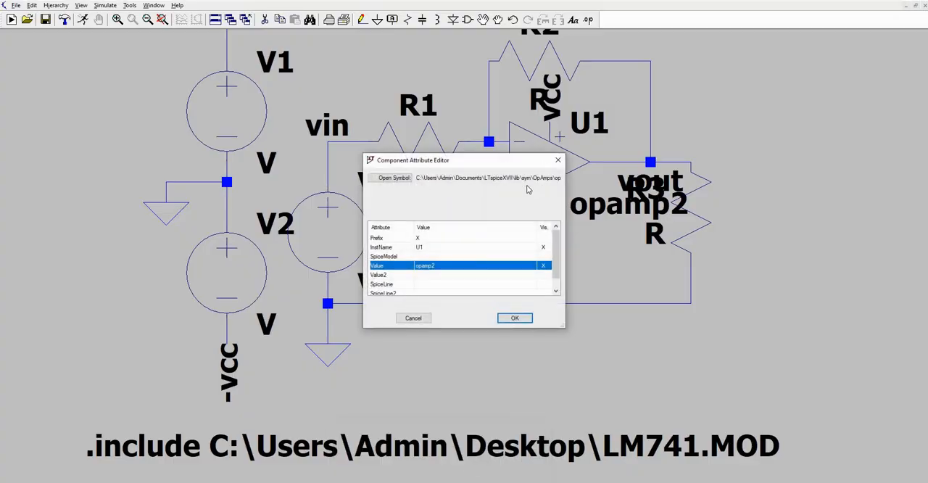
{"action": "left_click", "coordinate": [441, 270]}
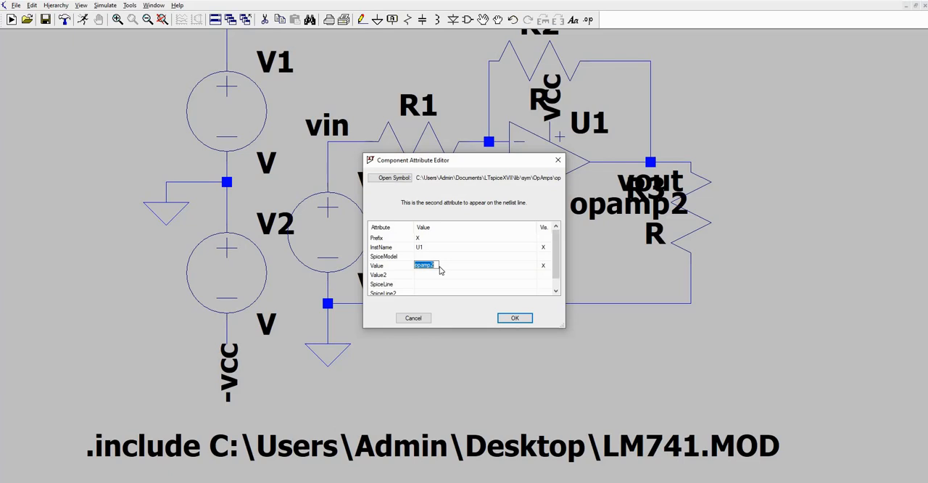
{"action": "type", "text": "LM741/NS"}
{"action": "left_click", "coordinate": [514, 319]}
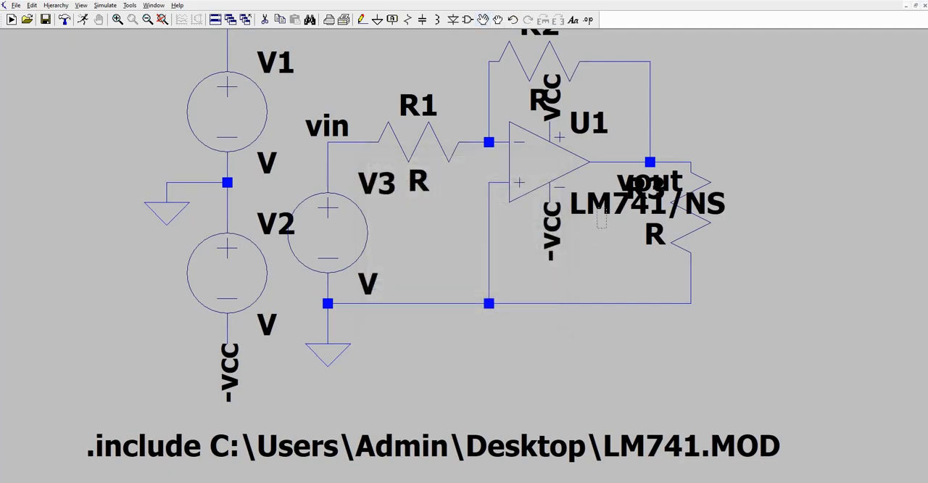
Move the LM741/NS label below the op-amp and the R3 label to the right of its resistor.
{"action": "left_click_drag", "start_coordinate": [602, 206], "coordinate": [534, 280]}
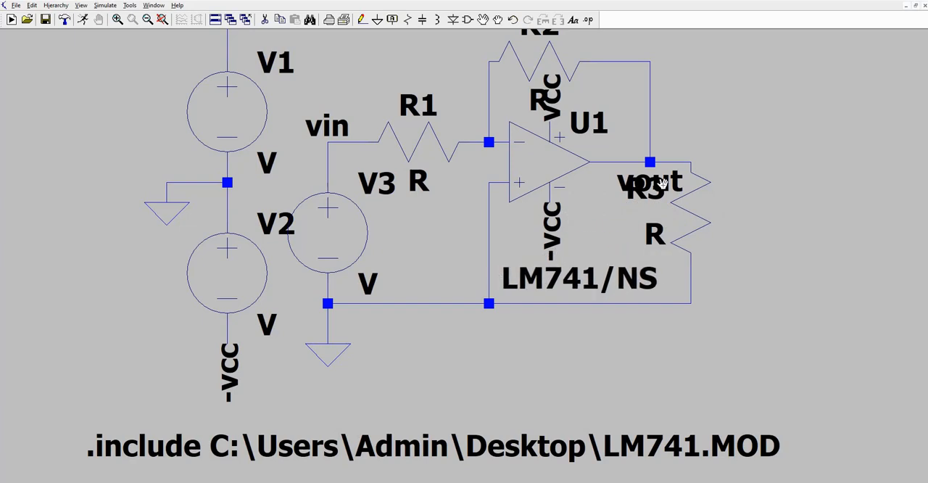
{"action": "left_click_drag", "start_coordinate": [670, 189], "coordinate": [737, 211]}
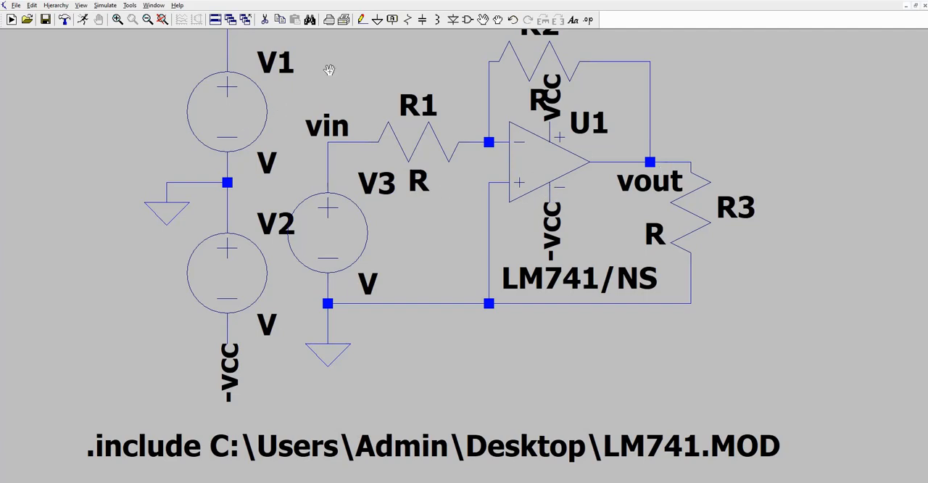
Set the DC values of supply sources V1 and V2 to 15 V and input source V3 to 5 V.
{"action": "right_click", "coordinate": [235, 116]}
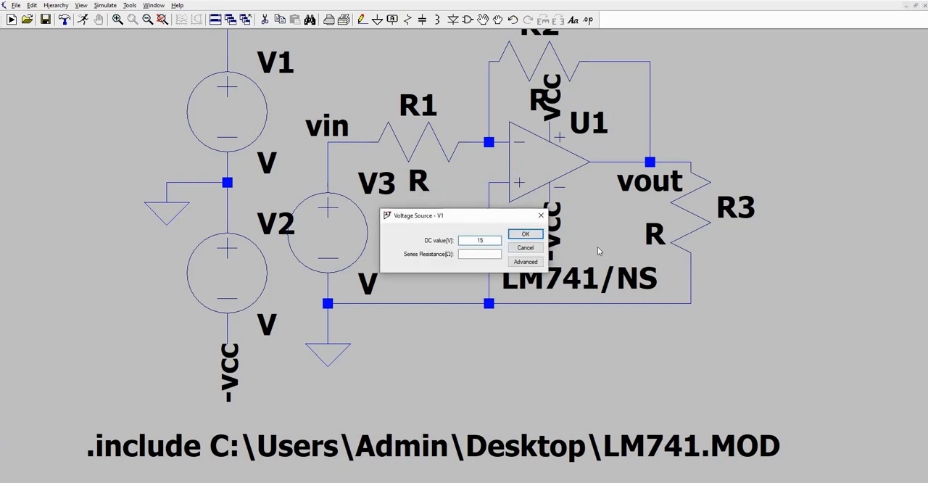
{"action": "left_click", "coordinate": [525, 233]}
{"action": "right_click", "coordinate": [217, 290]}
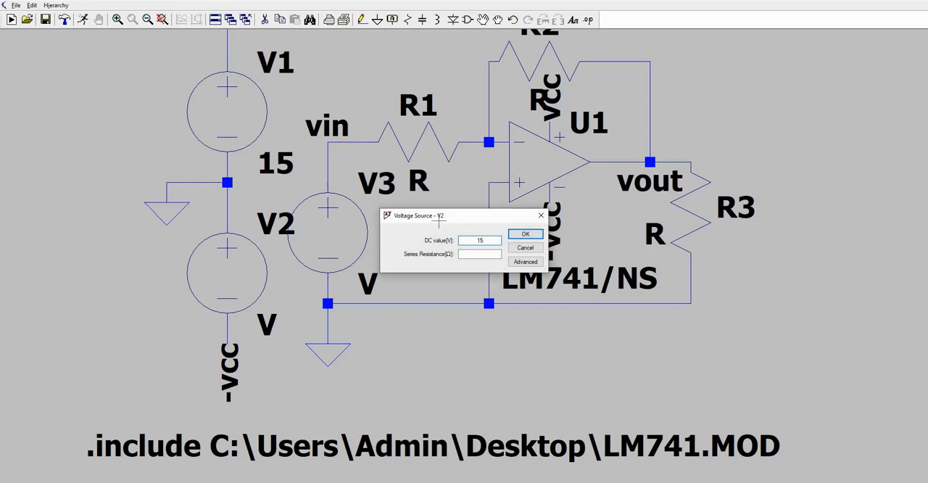
{"action": "key", "text": "Return"}
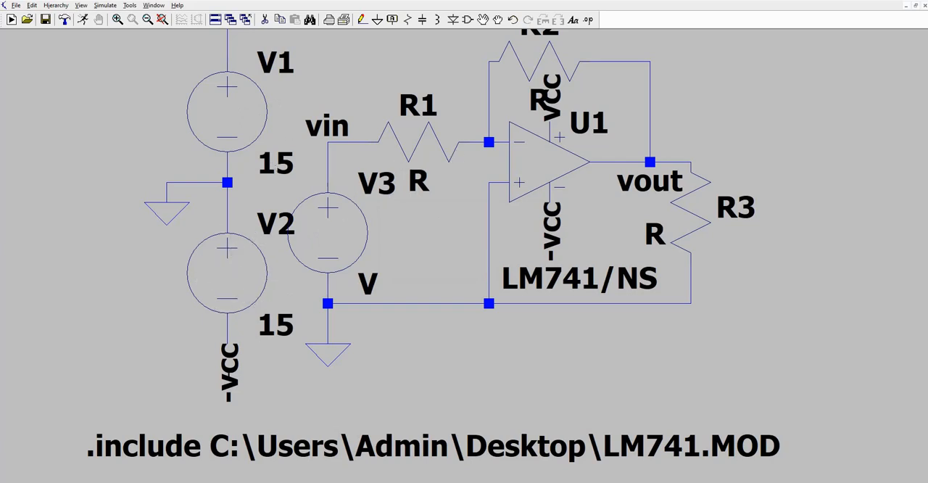
{"action": "right_click", "coordinate": [338, 235]}
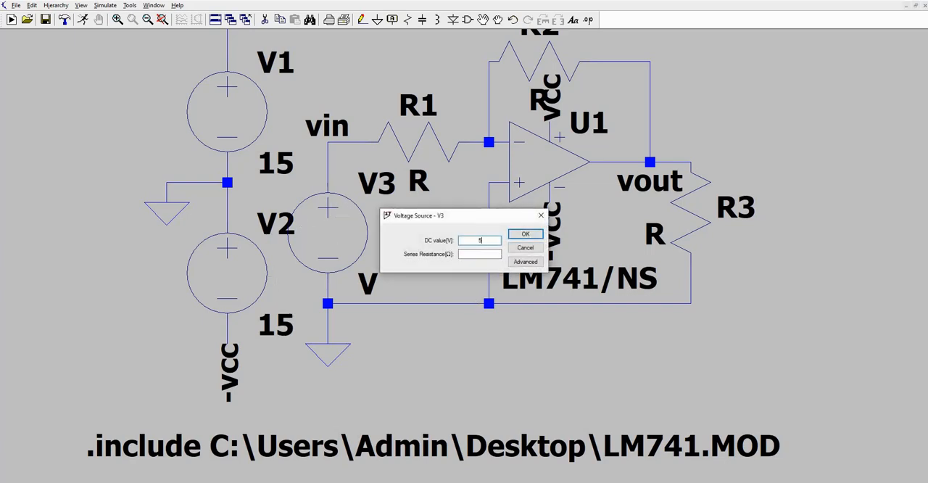
{"action": "left_click", "coordinate": [525, 234]}
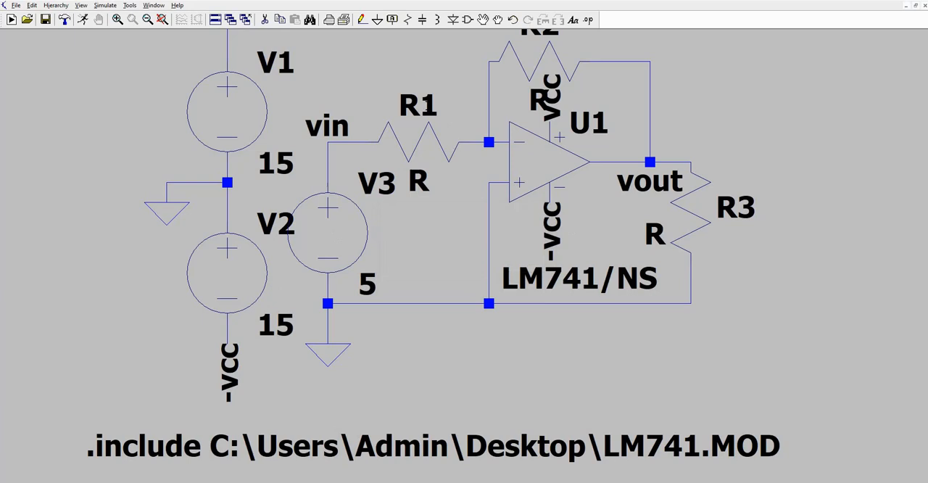
Set the resistance of R1 to 1k and of R2 and R3 to 2k.
{"action": "right_click", "coordinate": [434, 130]}
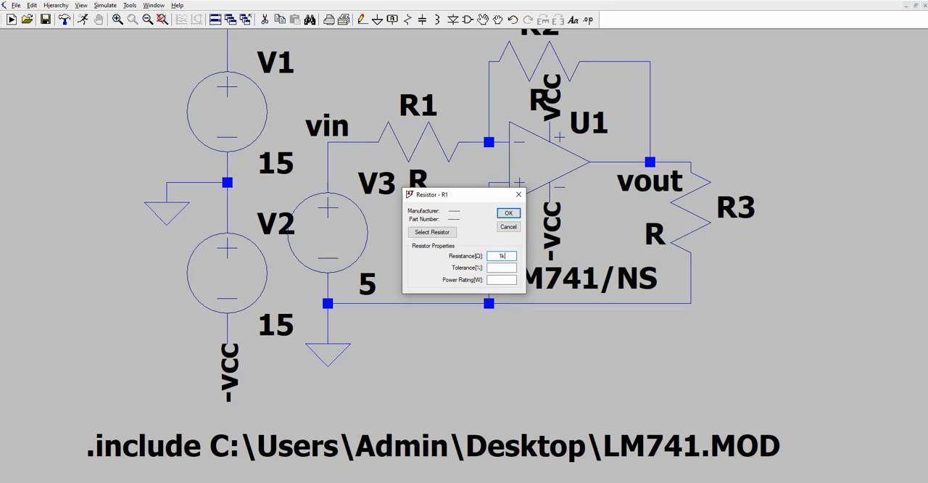
{"action": "left_click", "coordinate": [509, 213]}
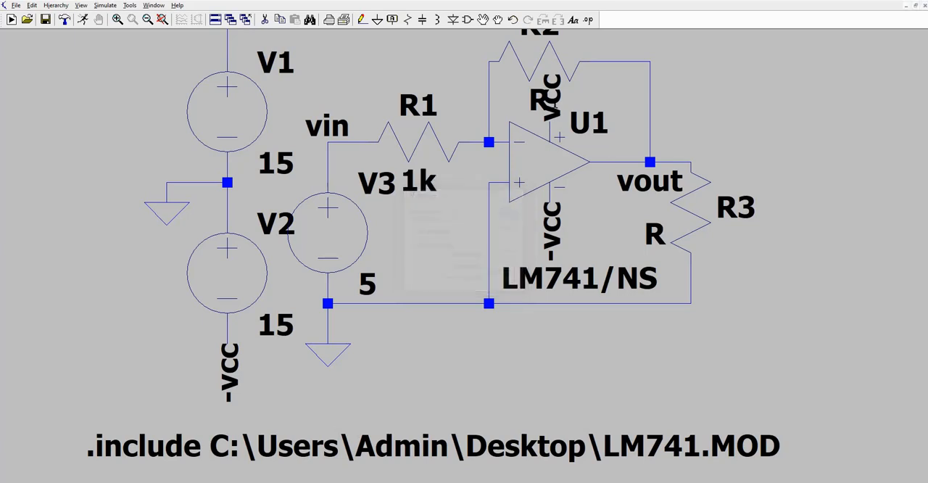
{"action": "right_click", "coordinate": [537, 63]}
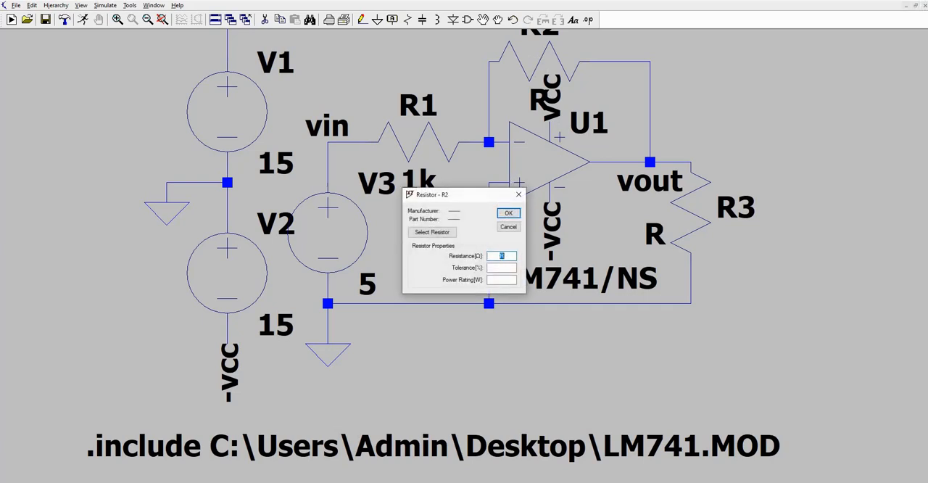
{"action": "type", "text": "2k"}
{"action": "left_click", "coordinate": [509, 213]}
{"action": "right_click", "coordinate": [687, 211]}
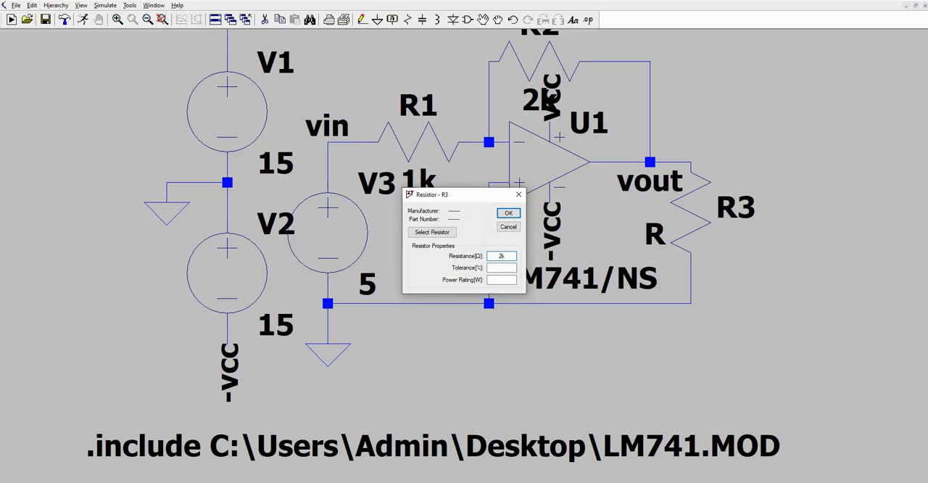
{"action": "left_click", "coordinate": [508, 212]}
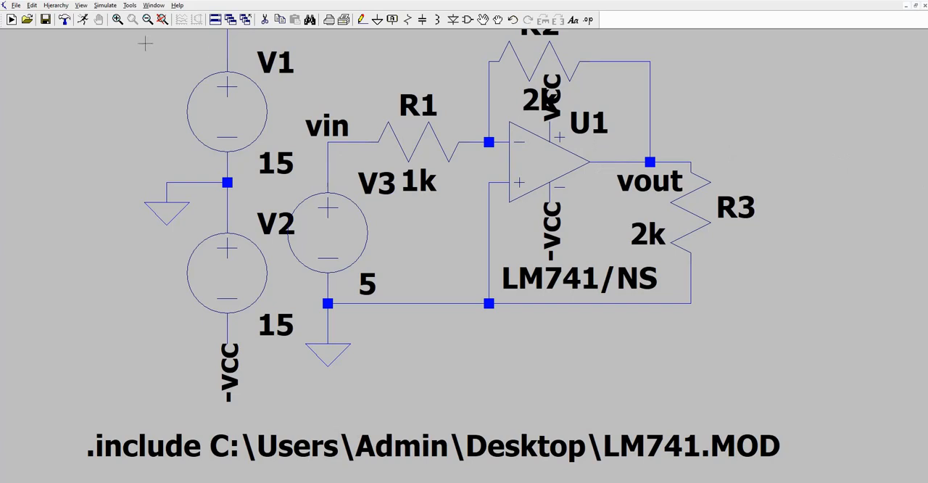
Run a DC operating point (.op) simulation of the circuit, review the node voltages and device currents, and close the results.
{"action": "left_click", "coordinate": [84, 21]}
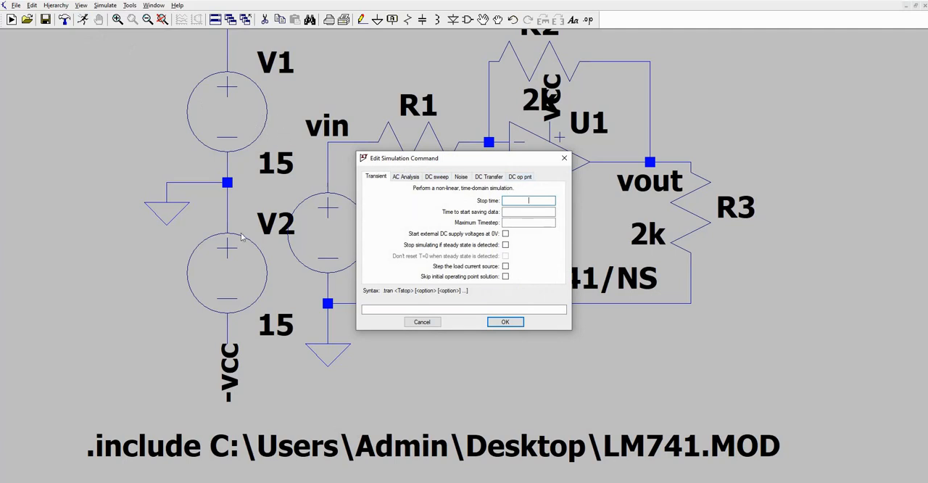
{"action": "left_click", "coordinate": [519, 178]}
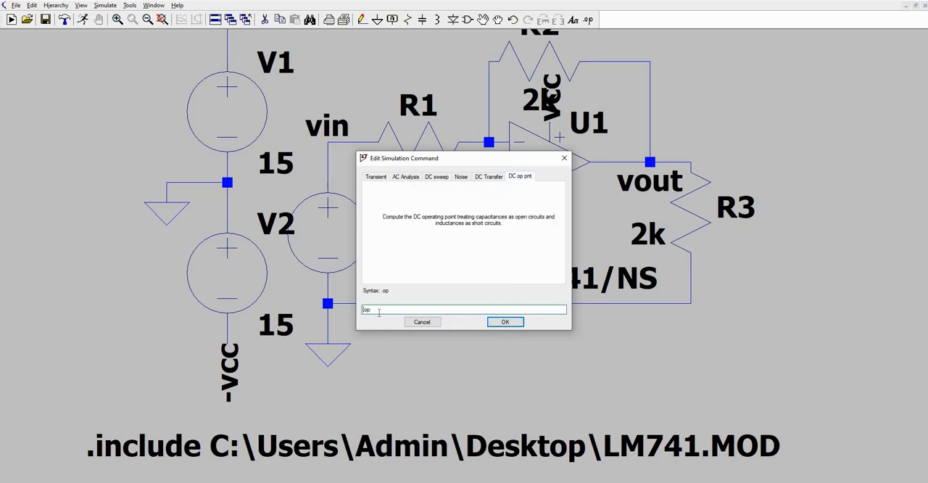
{"action": "left_click", "coordinate": [505, 321]}
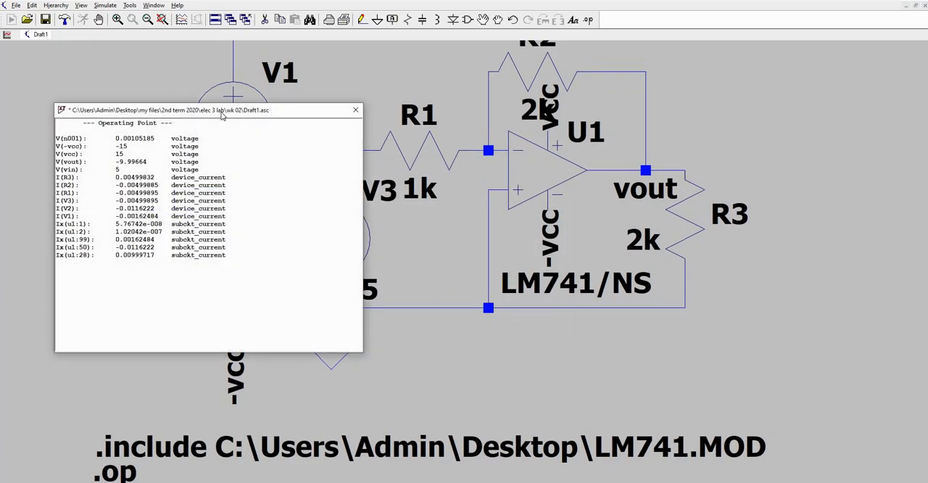
{"action": "left_click_drag", "start_coordinate": [222, 112], "coordinate": [269, 185]}
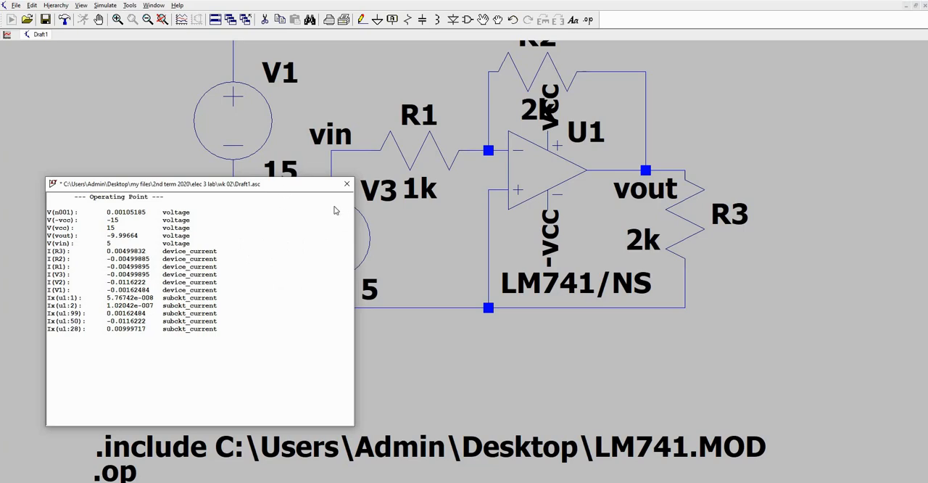
{"action": "left_click_drag", "start_coordinate": [287, 190], "coordinate": [261, 191]}
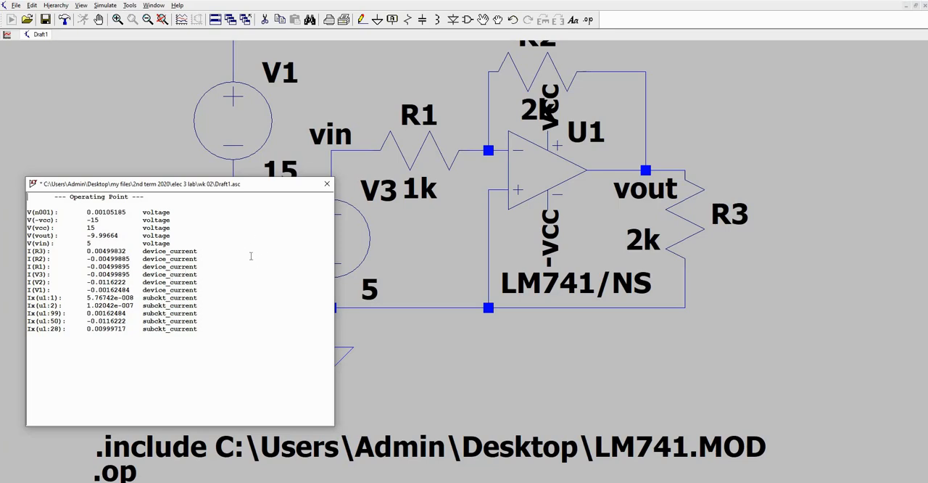
{"action": "left_click", "coordinate": [327, 184]}
Change input source V3 to a SINE function with 0 V DC offset, 1 V amplitude and 1k frequency.
{"action": "right_click", "coordinate": [335, 234]}
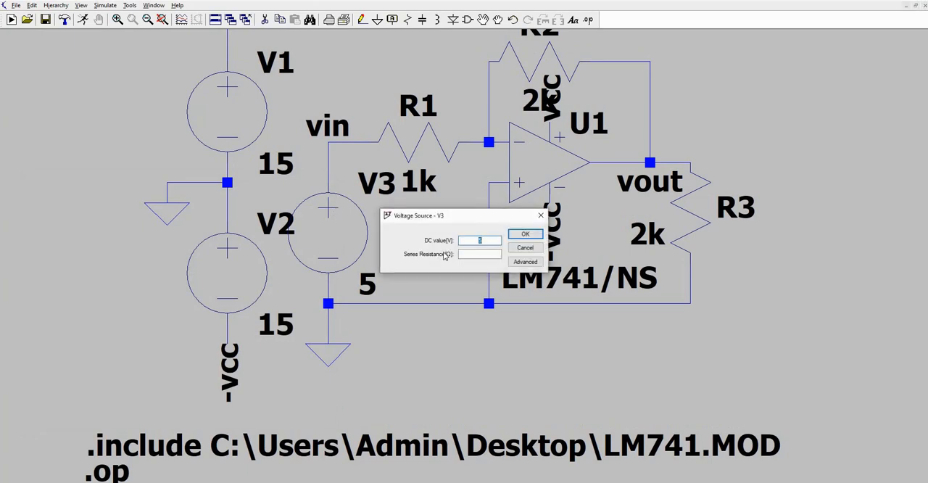
{"action": "left_click", "coordinate": [526, 261]}
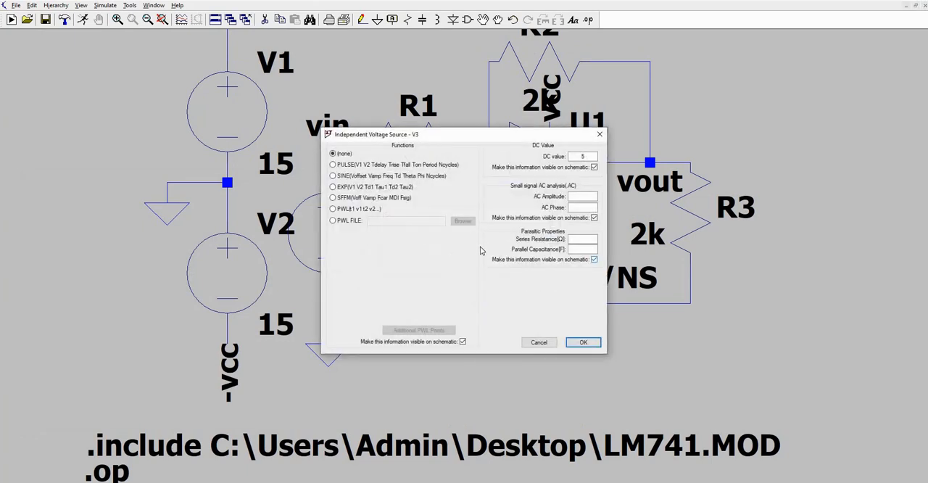
{"action": "left_click", "coordinate": [351, 177]}
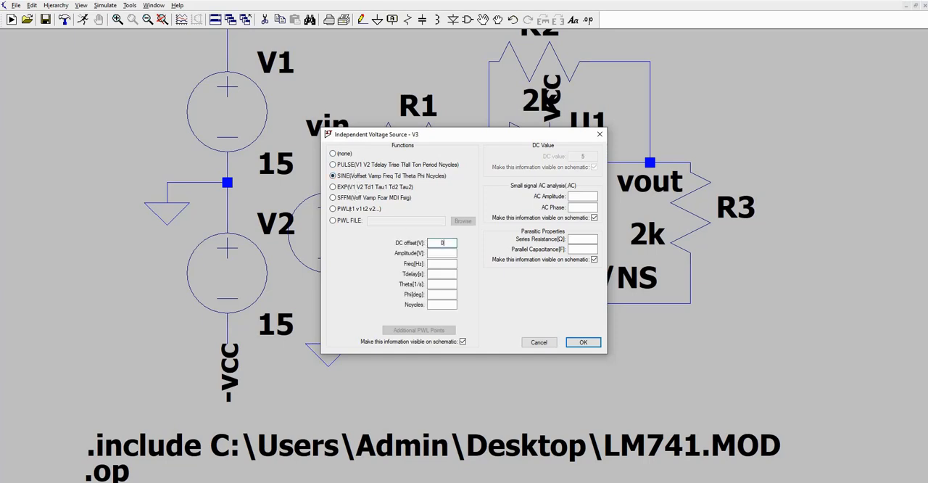
{"action": "left_click", "coordinate": [440, 253]}
{"action": "left_click", "coordinate": [438, 264]}
{"action": "left_click", "coordinate": [591, 343]}
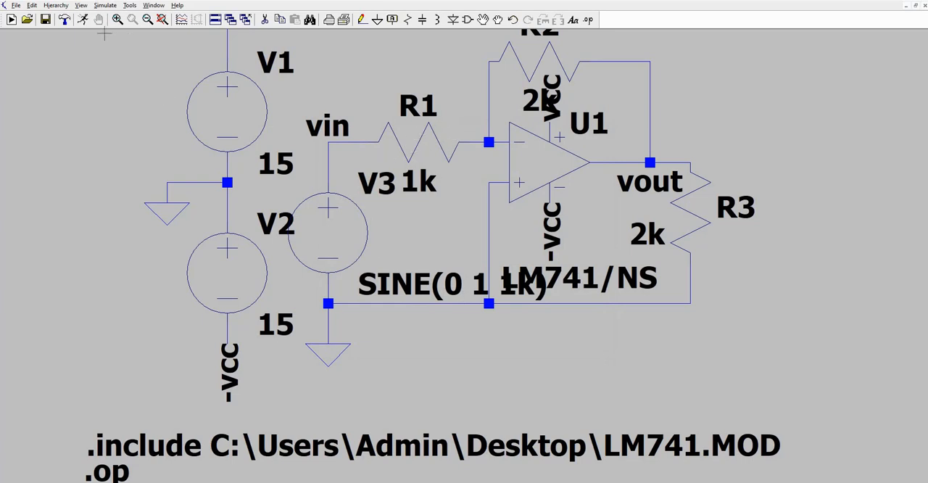
Rerun the operating point simulation with the sine input, close its results and delete the .op directive from the schematic.
{"action": "left_click", "coordinate": [84, 21]}
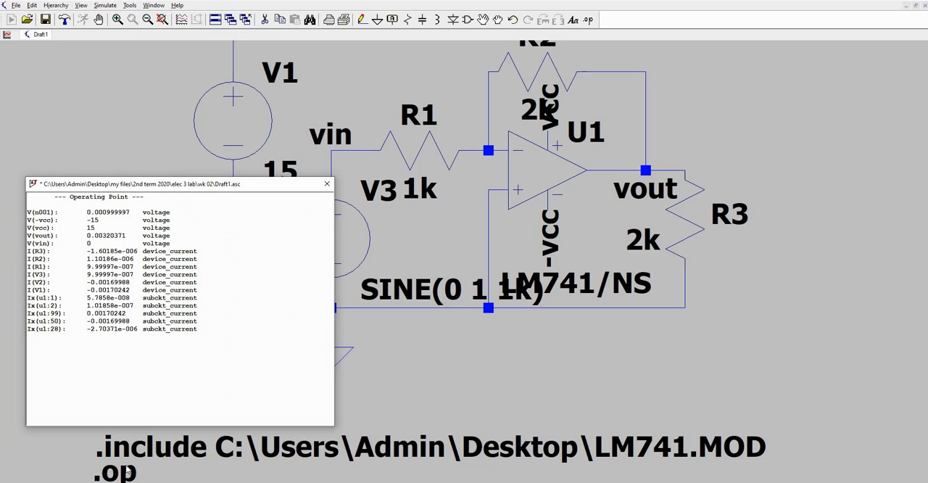
{"action": "left_click", "coordinate": [327, 184]}
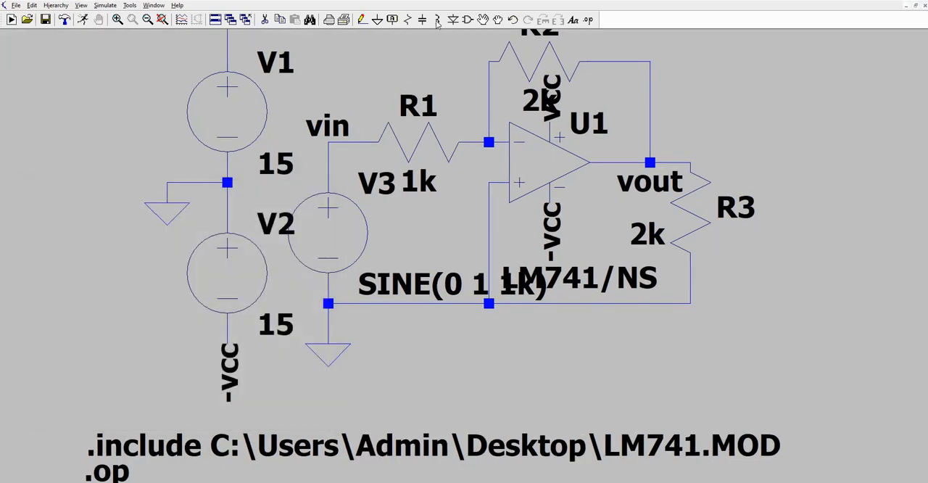
{"action": "left_click", "coordinate": [264, 20]}
{"action": "left_click", "coordinate": [111, 473]}
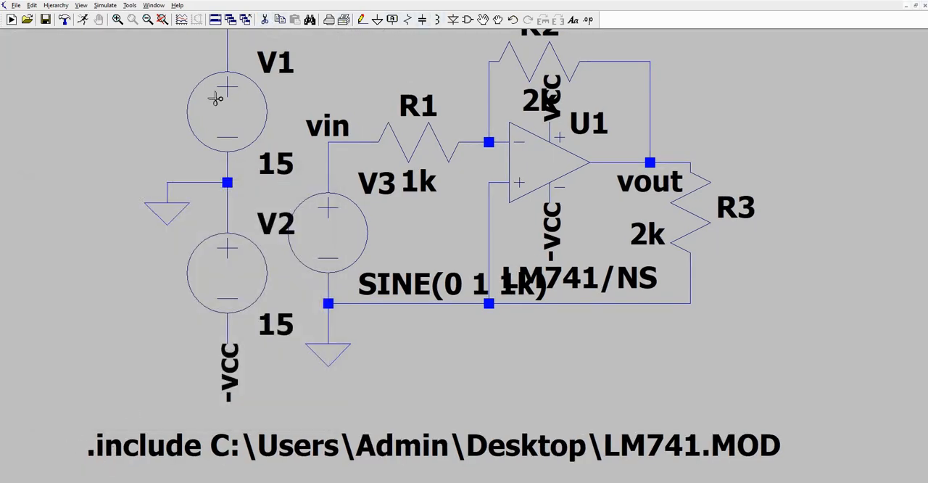
Set up a transient analysis with a stop time of 5m and data saving from 0, and run it.
{"action": "left_click", "coordinate": [82, 19]}
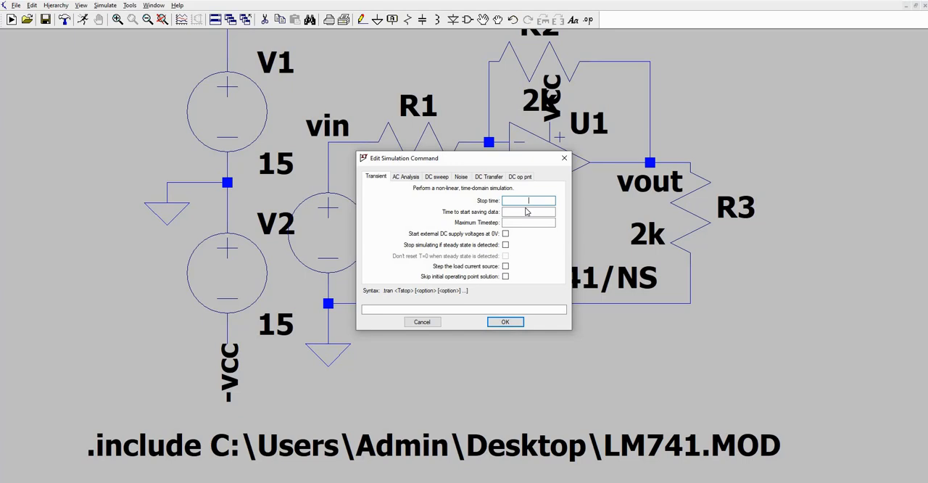
{"action": "type", "text": "5m"}
{"action": "left_click", "coordinate": [525, 213]}
{"action": "type", "text": "0"}
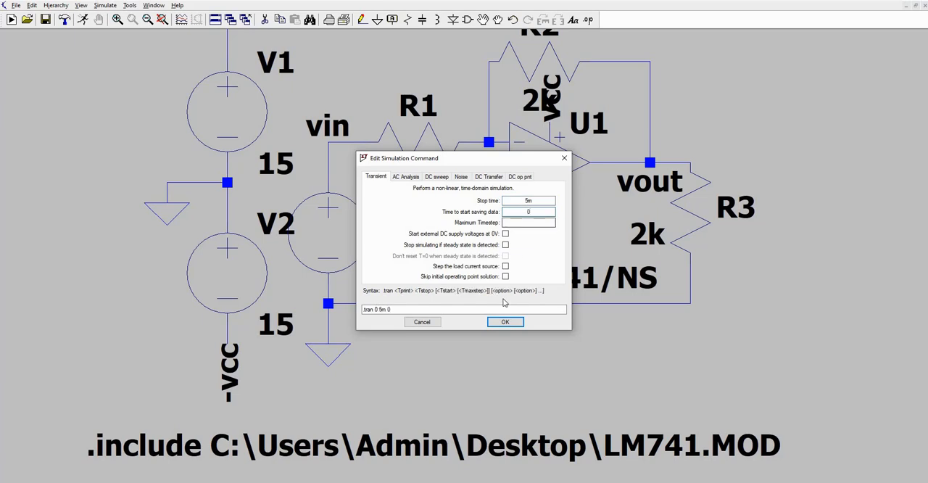
{"action": "left_click", "coordinate": [505, 322]}
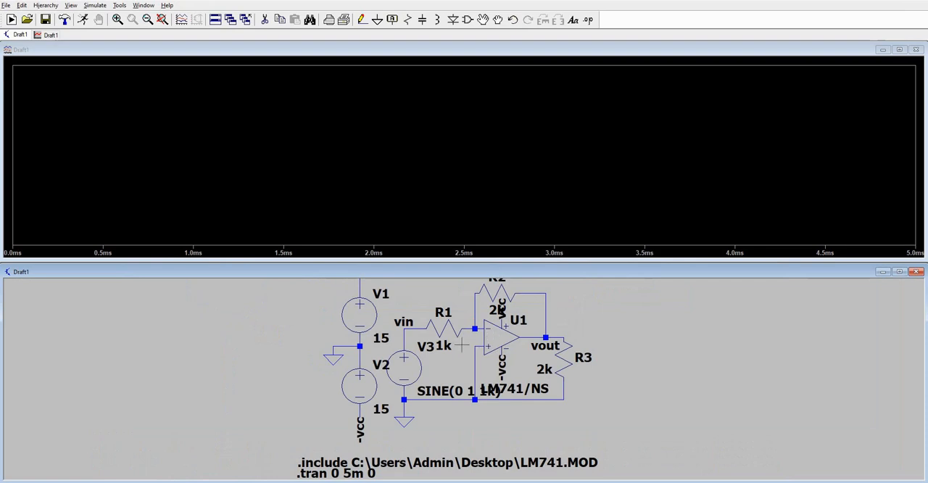
{"action": "left_click", "coordinate": [85, 21]}
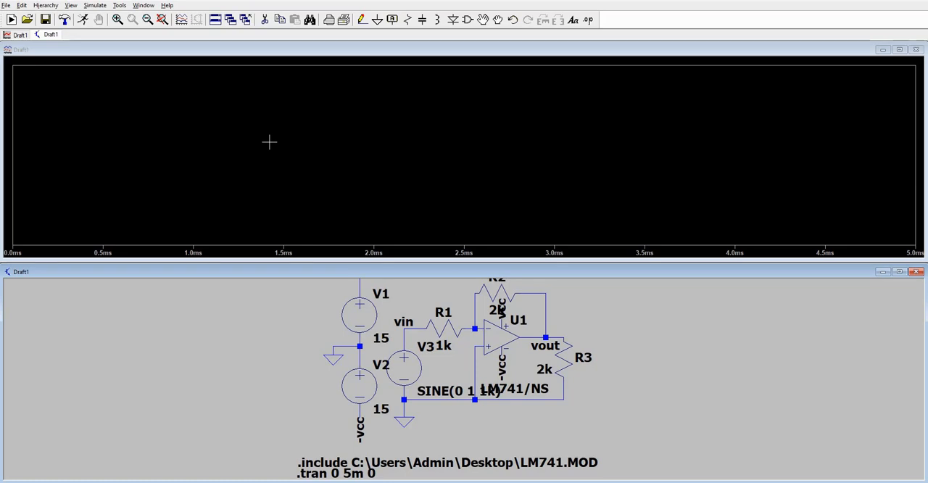
Start adding traces to the empty plot and select V(vin) and V(vout).
{"action": "right_click", "coordinate": [269, 142]}
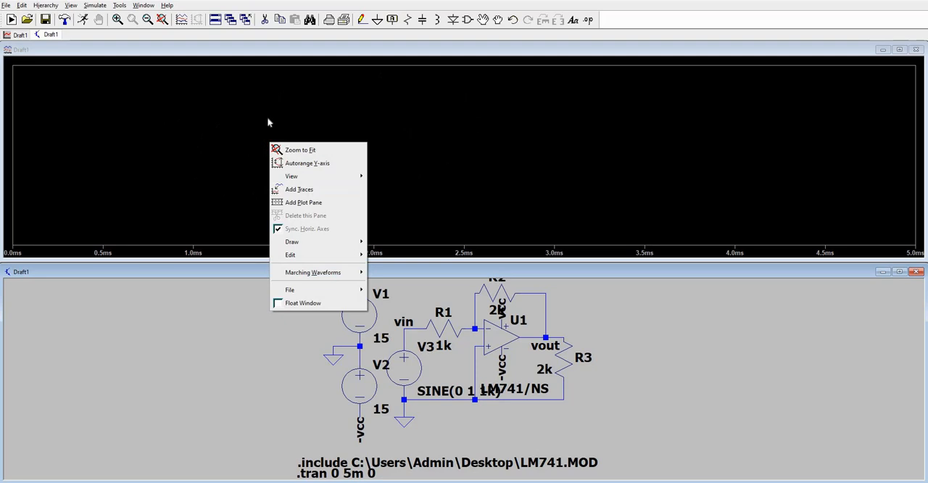
{"action": "left_click", "coordinate": [292, 191]}
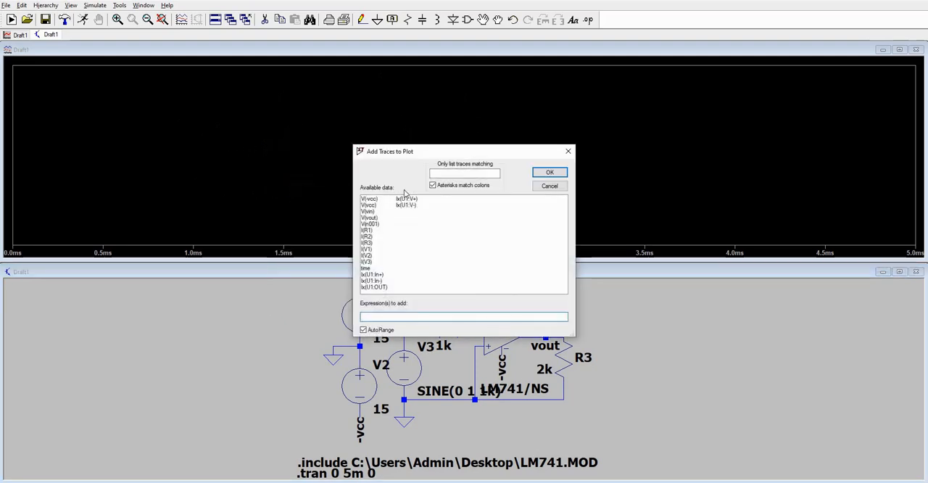
{"action": "left_click", "coordinate": [373, 211]}
{"action": "left_click", "coordinate": [374, 218]}
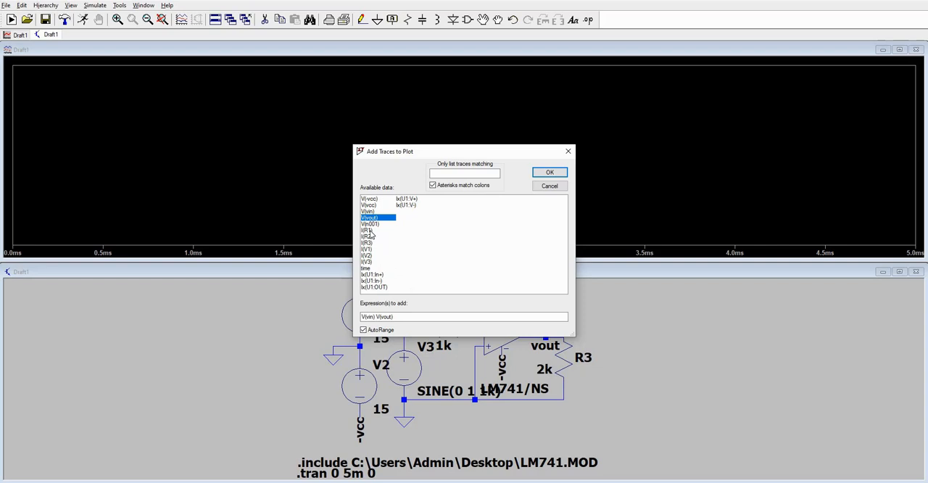
{"action": "left_click_drag", "start_coordinate": [470, 151], "coordinate": [265, 172]}
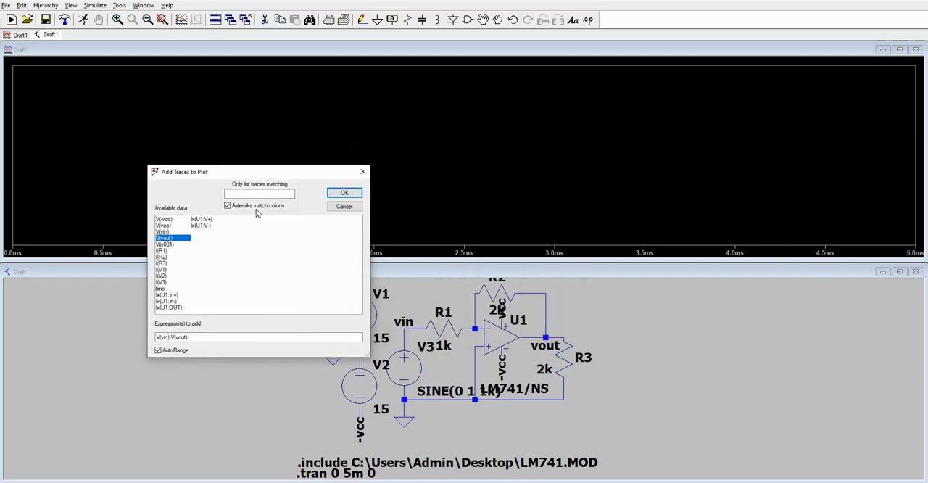
{"action": "left_click", "coordinate": [165, 251]}
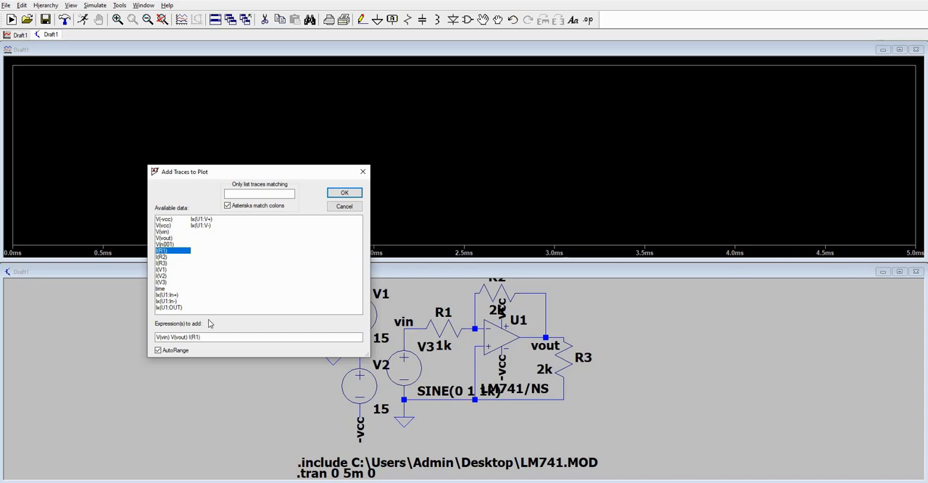
{"action": "double_click", "coordinate": [191, 337]}
{"action": "key", "text": "BackSpace"}
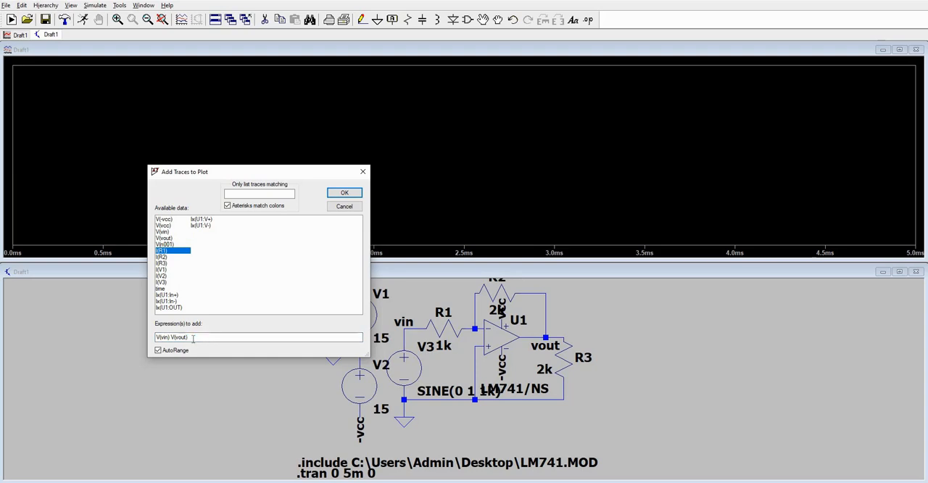
Include the currents I(R2), I(R3) and Ix(U1:OUT) in the trace expressions and plot them all.
{"action": "left_click", "coordinate": [164, 258]}
{"action": "left_click", "coordinate": [166, 263]}
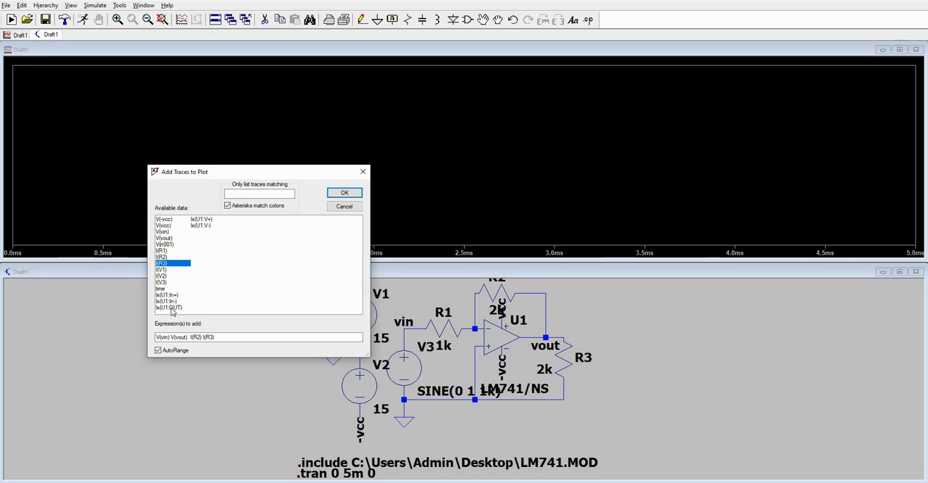
{"action": "left_click", "coordinate": [171, 308]}
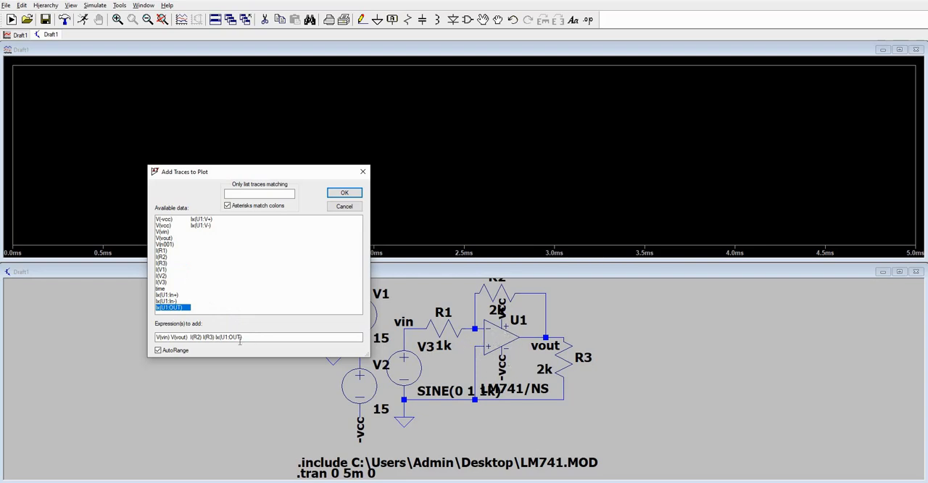
{"action": "left_click", "coordinate": [341, 192]}
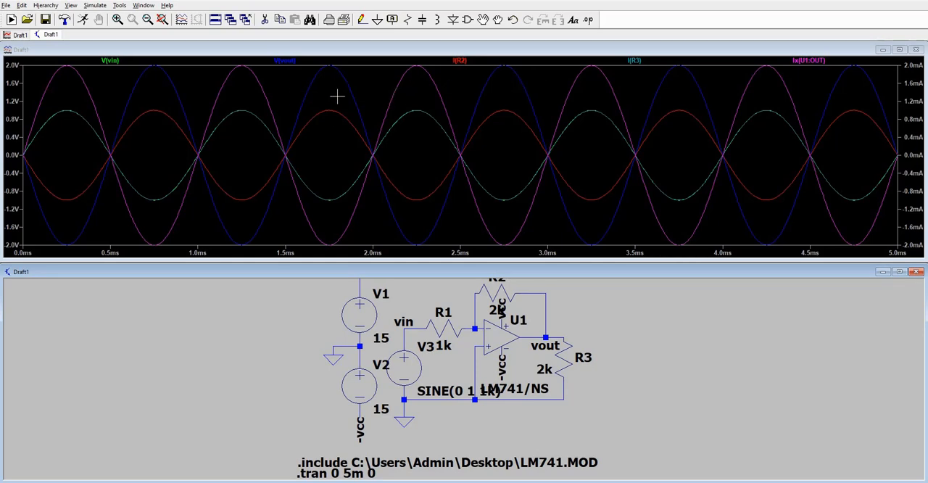
Add a second plot pane and move the V(vin) and V(vout) traces into it, leaving the currents in the original pane.
{"action": "right_click", "coordinate": [287, 87]}
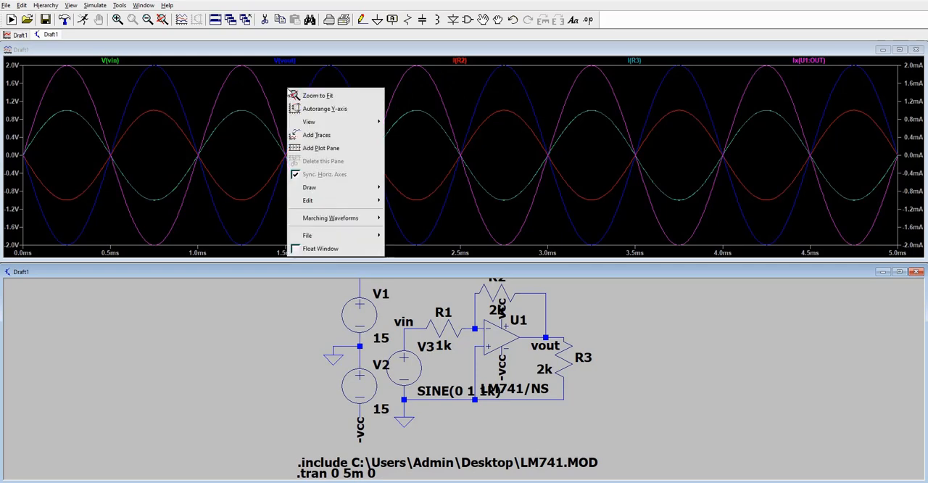
{"action": "left_click", "coordinate": [336, 150]}
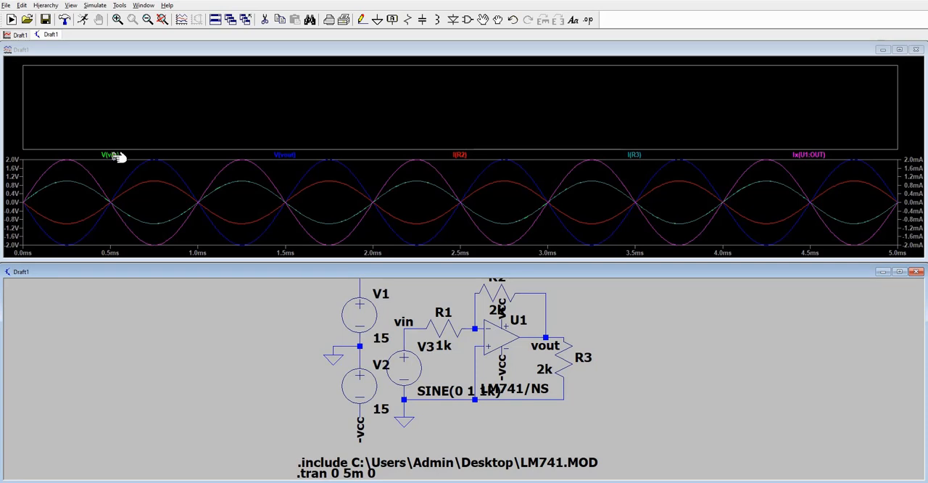
{"action": "mouse_move", "coordinate": [120, 153]}
{"action": "left_mouse_down"}
{"action": "mouse_move", "coordinate": [155, 108]}
{"action": "mouse_move", "coordinate": [147, 103]}
{"action": "left_mouse_up"}
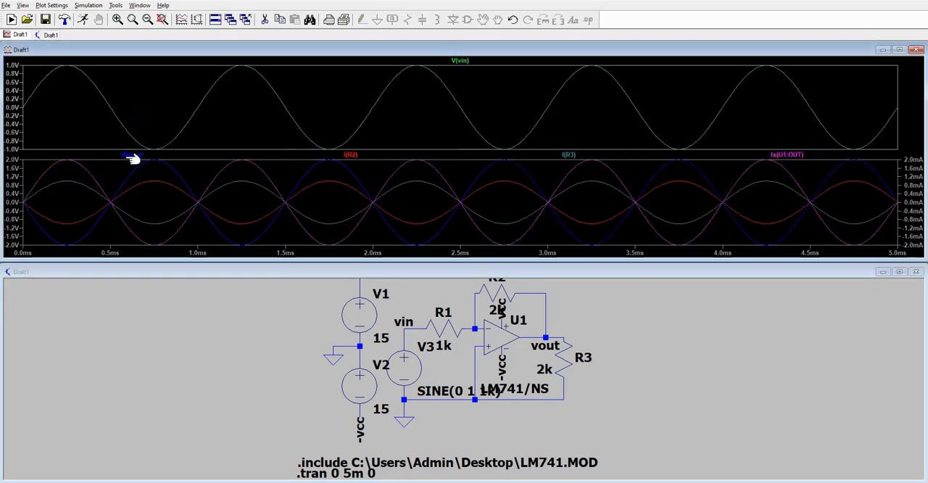
{"action": "left_click_drag", "start_coordinate": [132, 153], "coordinate": [181, 94]}
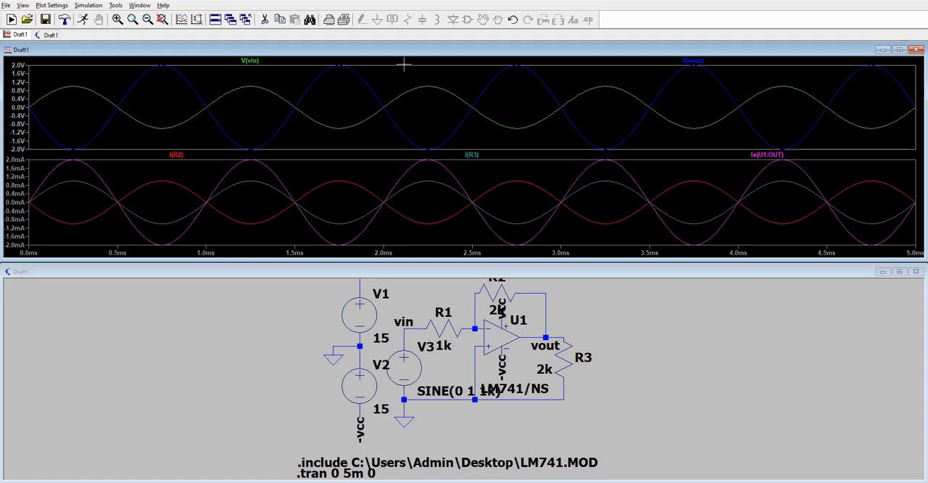
Create a new SPICE directive on the schematic with the line ".meas vipp pp v(vin)" for the input's peak-to-peak voltage.
{"action": "left_click", "coordinate": [700, 356]}
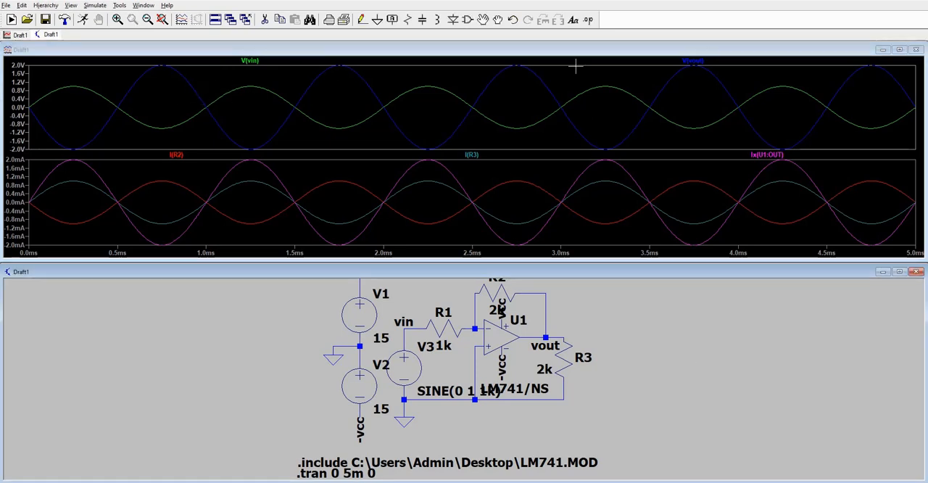
{"action": "left_click", "coordinate": [588, 19]}
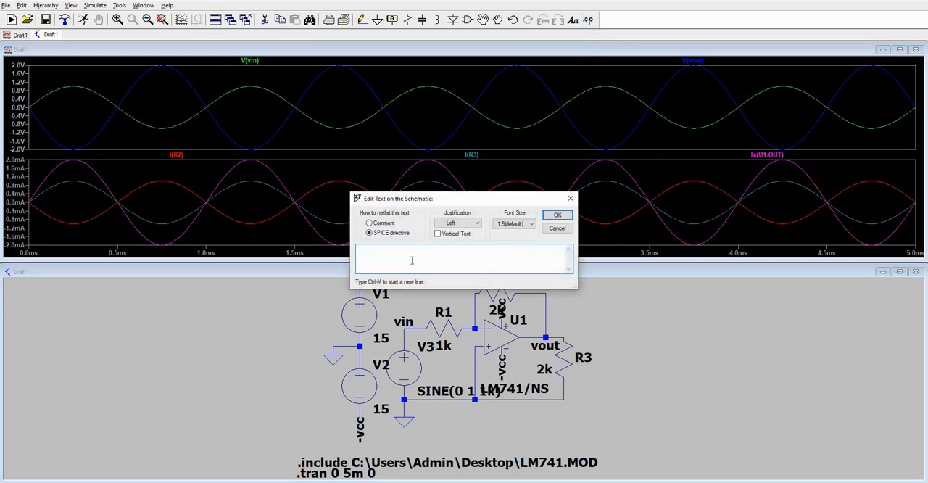
{"action": "type", "text": ".meas vi"}
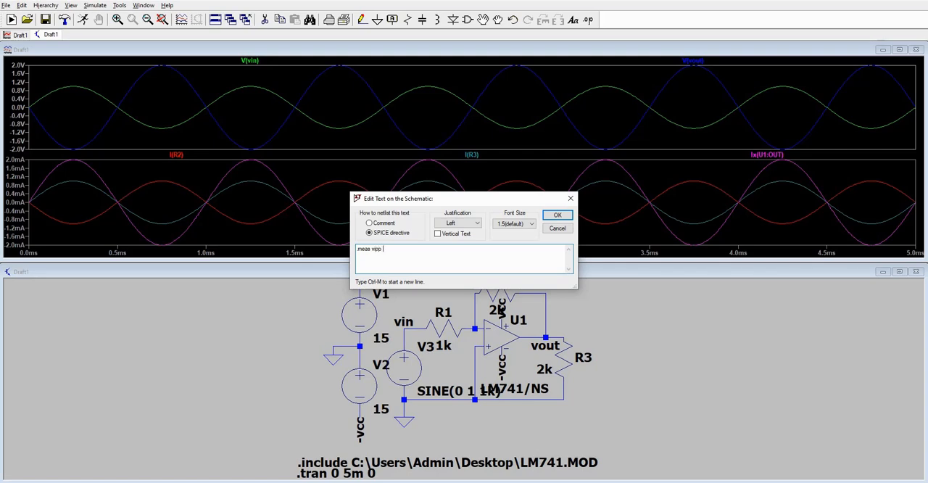
{"action": "type", "text": "pp v("}
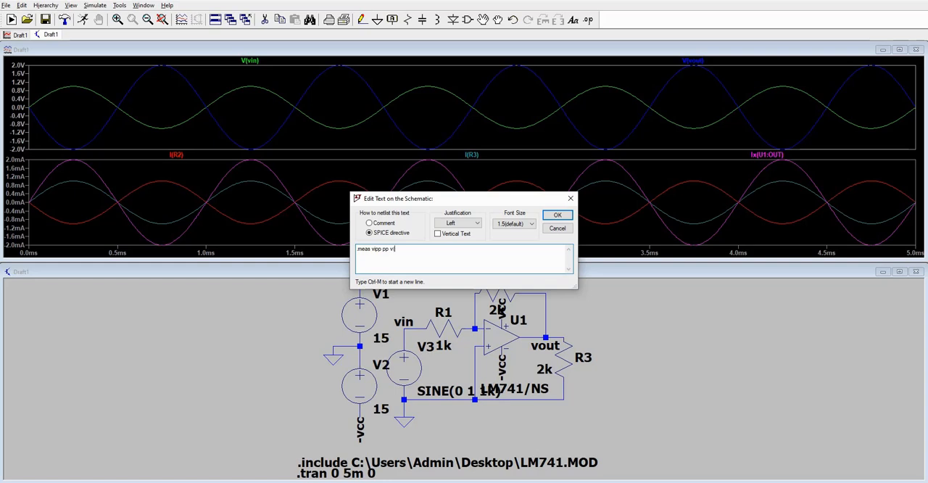
{"action": "type", "text": "in"}
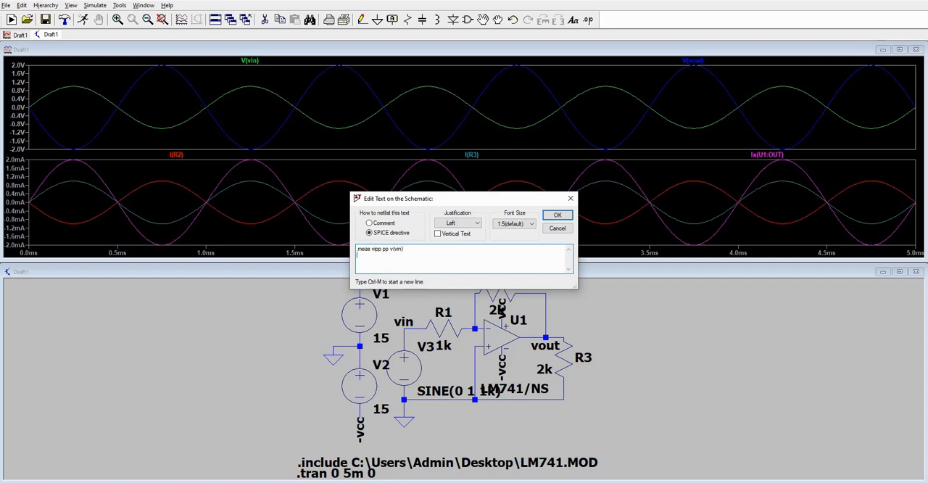
Add the line ".meas vopp pp v(vout)" to the directive for the output's peak-to-peak voltage.
{"action": "key", "text": "ctrl+m"}
{"action": "type", "text": ".meas"}
{"action": "type", "text": " vopp pp v("}
{"action": "type", "text": "vou"}
{"action": "type", "text": ".meas"}
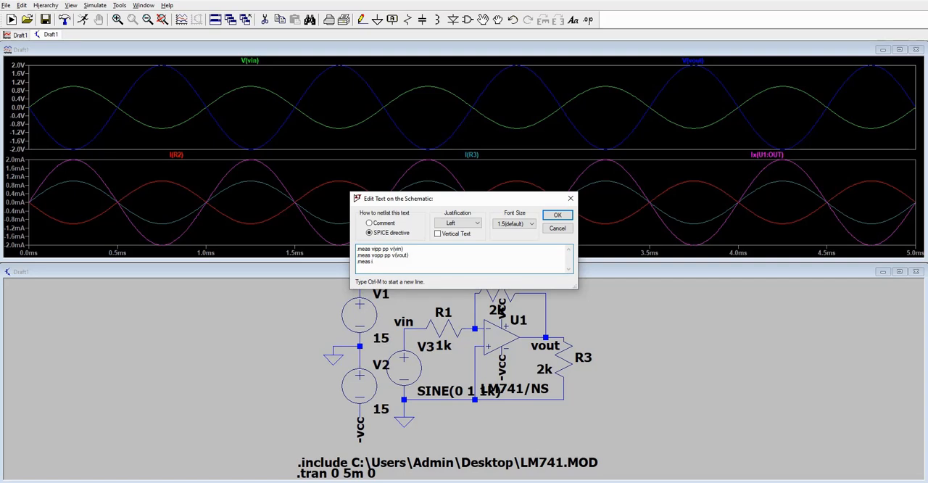
Add the line ".meas ir2 pp i(r2)" to measure the peak-to-peak current through R2.
{"action": "type", "text": "ir2"}
{"action": "type", "text": " pp"}
{"action": "type", "text": " i(r2"}
Add the line ".meas ir3 pp i(r3)" for R3's peak-to-peak current and start another line.
{"action": "type", "text": ".meas"}
{"action": "type", "text": " ir3"}
{"action": "type", "text": " pp"}
{"action": "type", "text": " i(r3"}
{"action": "key", "text": "ctrl+m"}
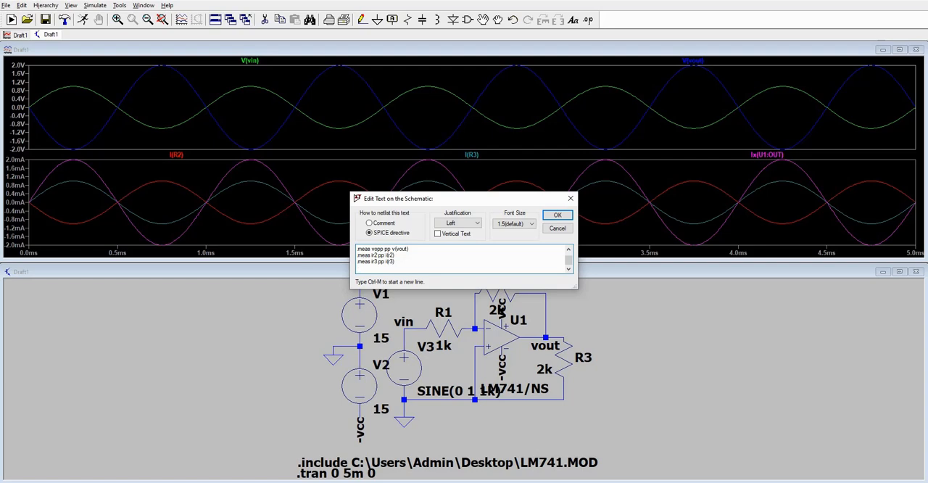
Add the line ".meas iout pp ix(ui:out)" and place the directive block on the schematic beside R3.
{"action": "type", "text": ".meas iout pp"}
{"action": "type", "text": "ix(ui:out"}
{"action": "left_click", "coordinate": [557, 214]}
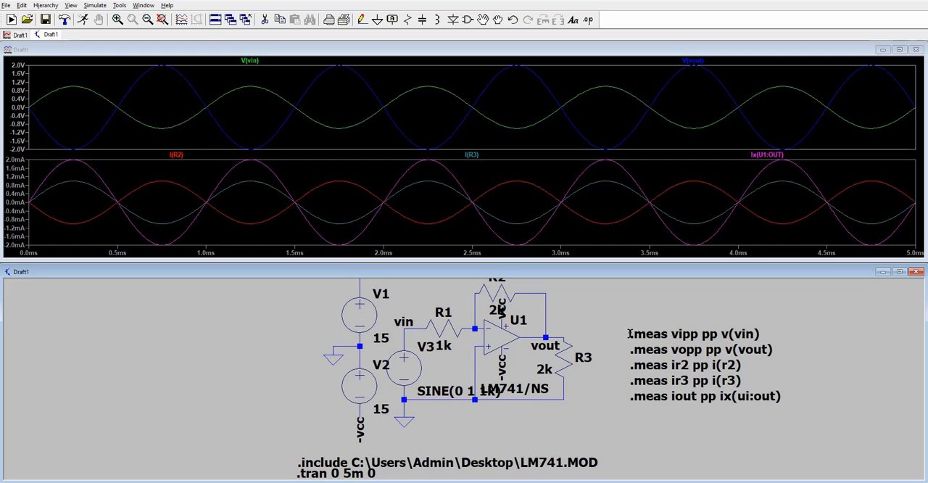
{"action": "left_click", "coordinate": [629, 333]}
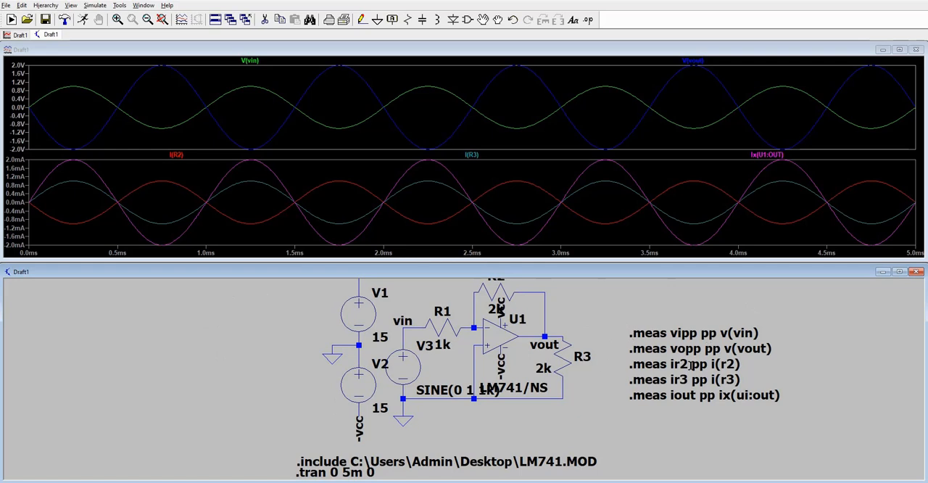
Run the simulation, check the measurement results in the SPICE error log, and close the log.
{"action": "left_click", "coordinate": [84, 20]}
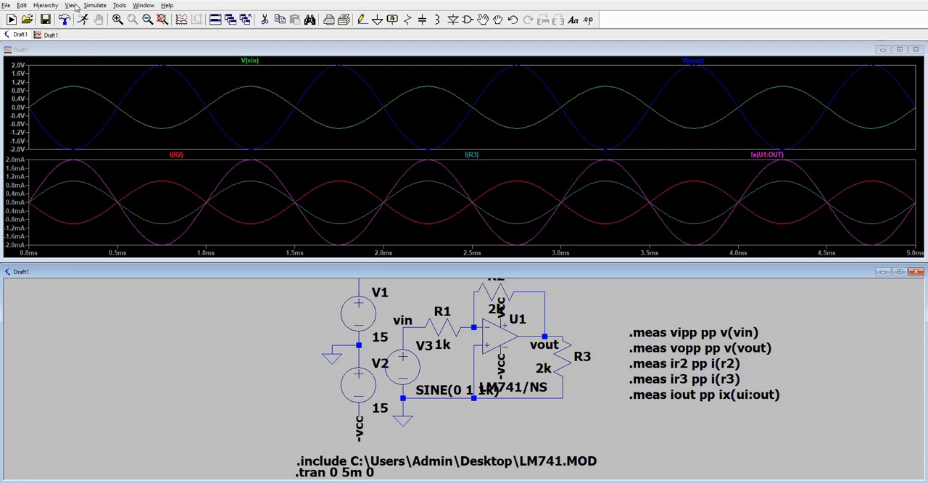
{"action": "left_click", "coordinate": [72, 6]}
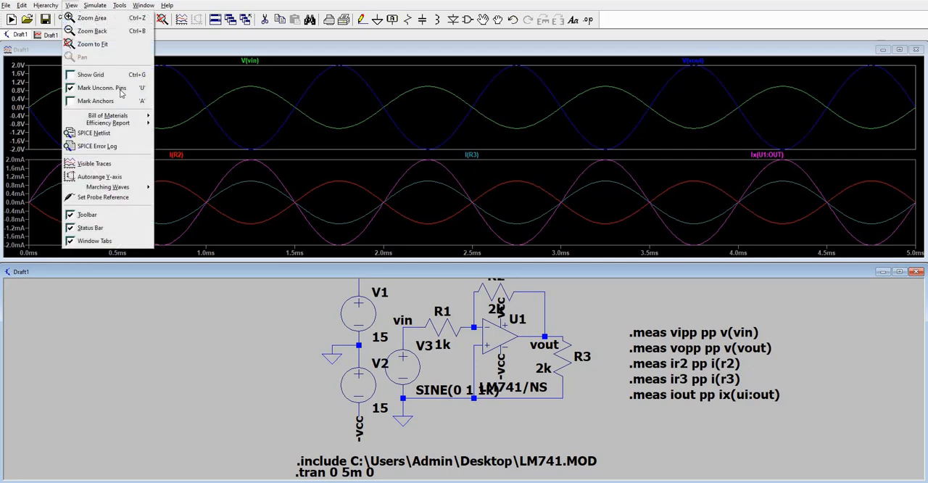
{"action": "left_click", "coordinate": [103, 147]}
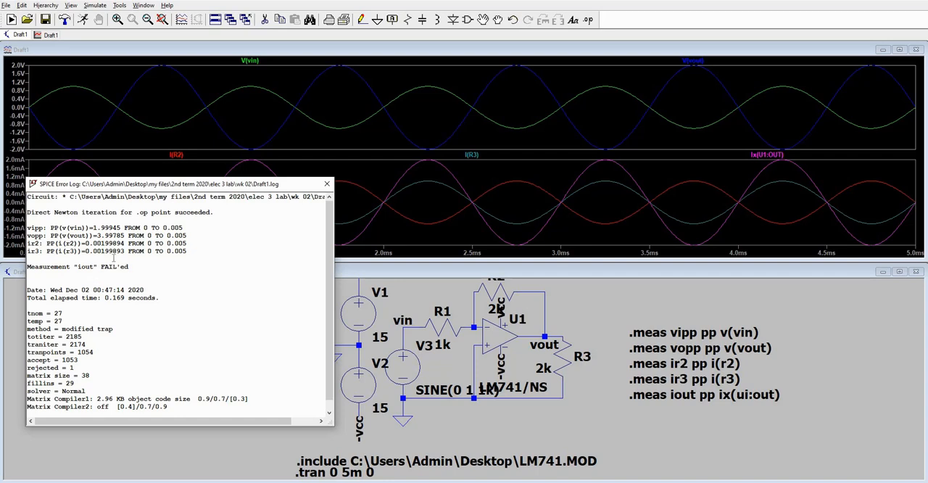
{"action": "left_click", "coordinate": [327, 185]}
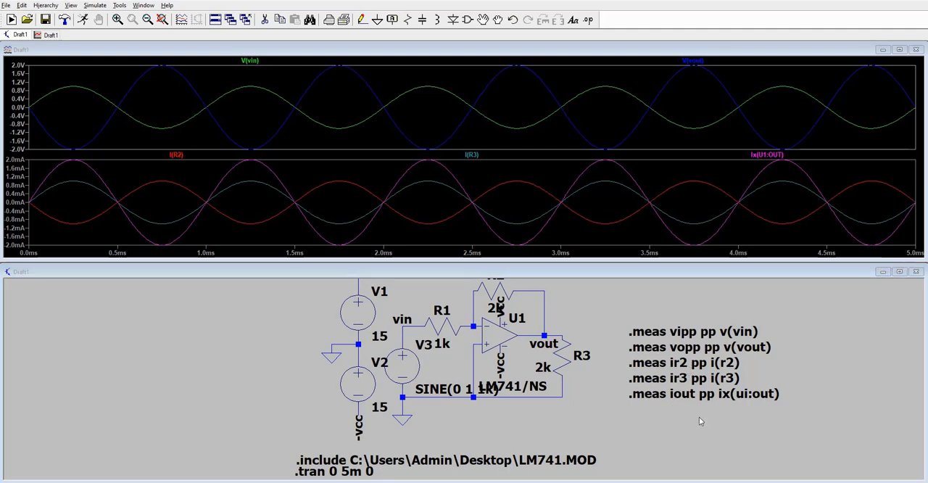
{"action": "right_click", "coordinate": [668, 397]}
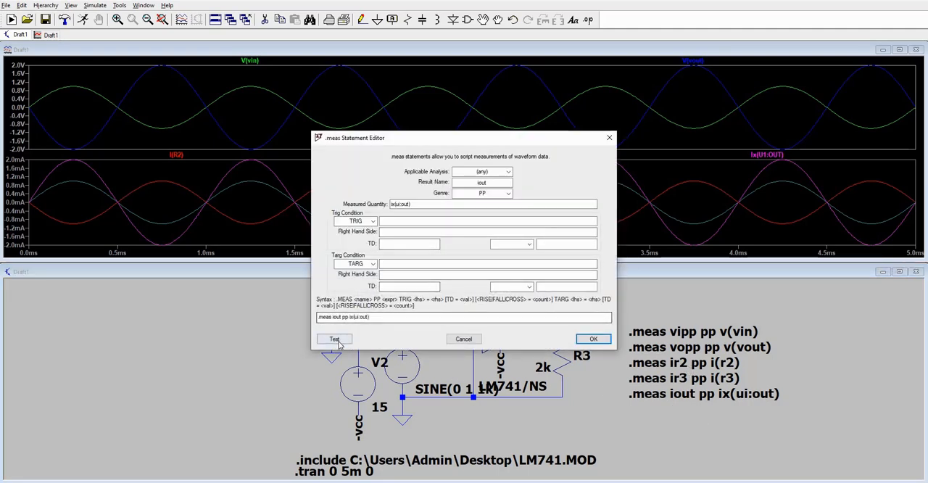
{"action": "left_click", "coordinate": [592, 340]}
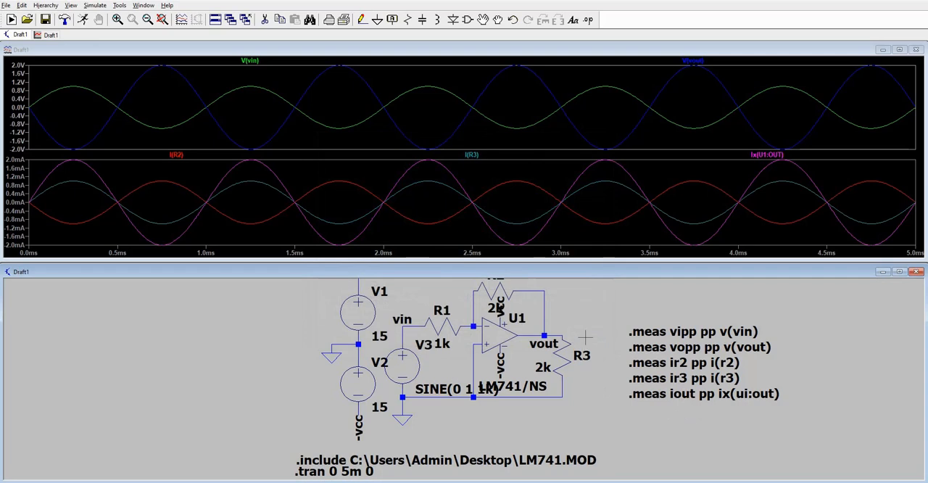
{"action": "right_click", "coordinate": [683, 376]}
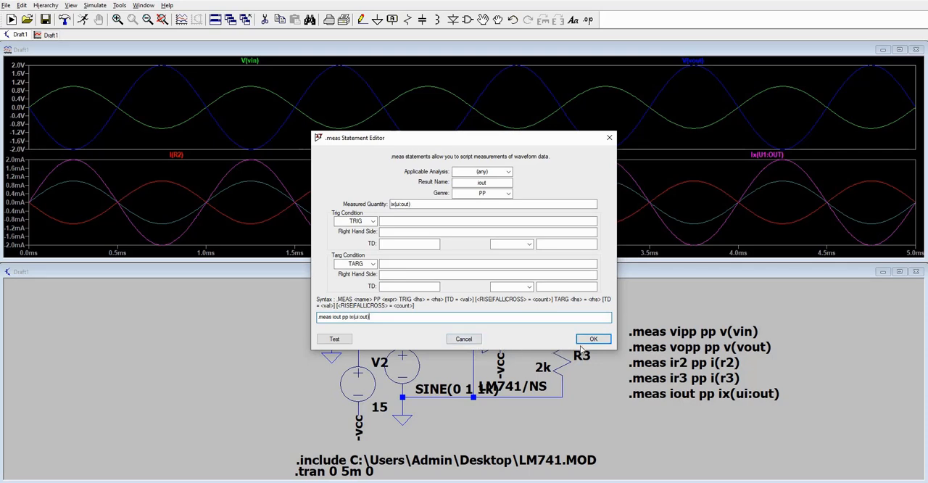
{"action": "left_click", "coordinate": [593, 340]}
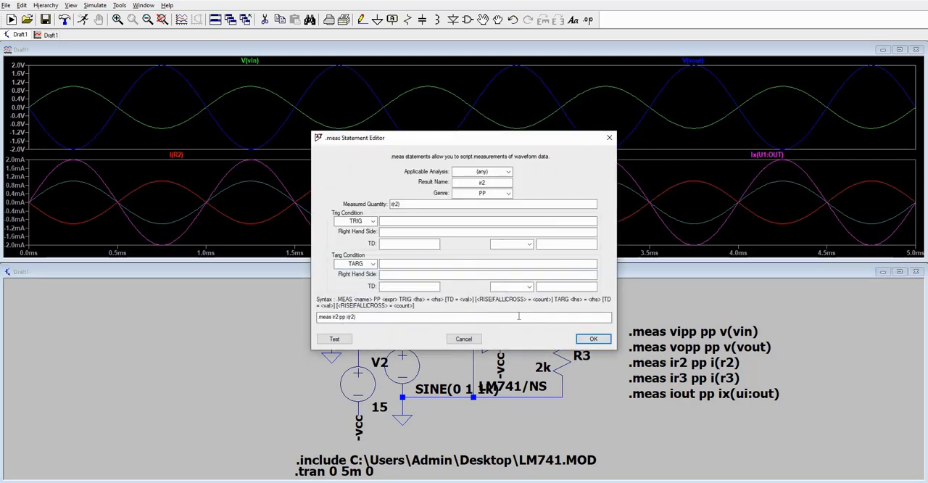
Correct the iout line in the full directive text to ".meas iout pp ix(u1:out)".
{"action": "left_click", "coordinate": [463, 339]}
{"action": "scroll", "coordinate": [464, 256], "scroll_direction": "down", "scroll_amount": 1}
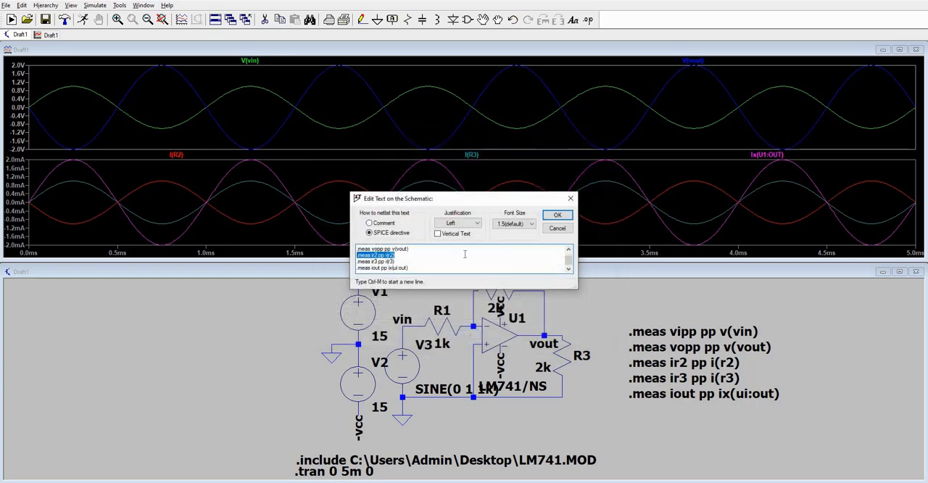
{"action": "left_click", "coordinate": [397, 268]}
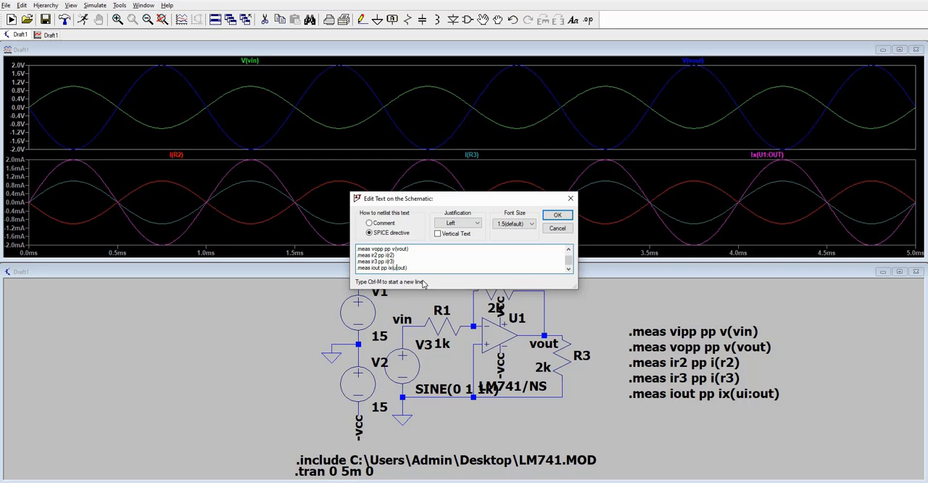
{"action": "type", "text": "1"}
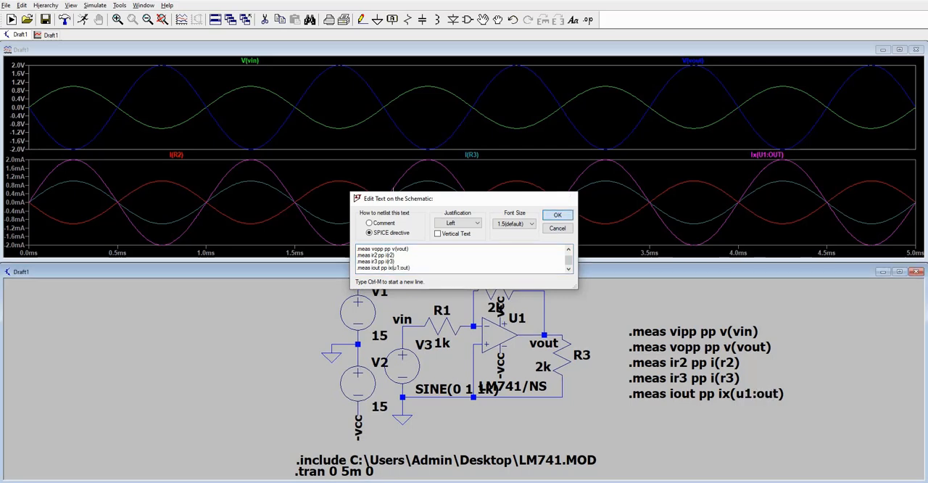
{"action": "left_click", "coordinate": [557, 214]}
Rerun the simulation, open the SPICE error log to read the measurements, and move its window clear of the schematic.
{"action": "left_click", "coordinate": [84, 20]}
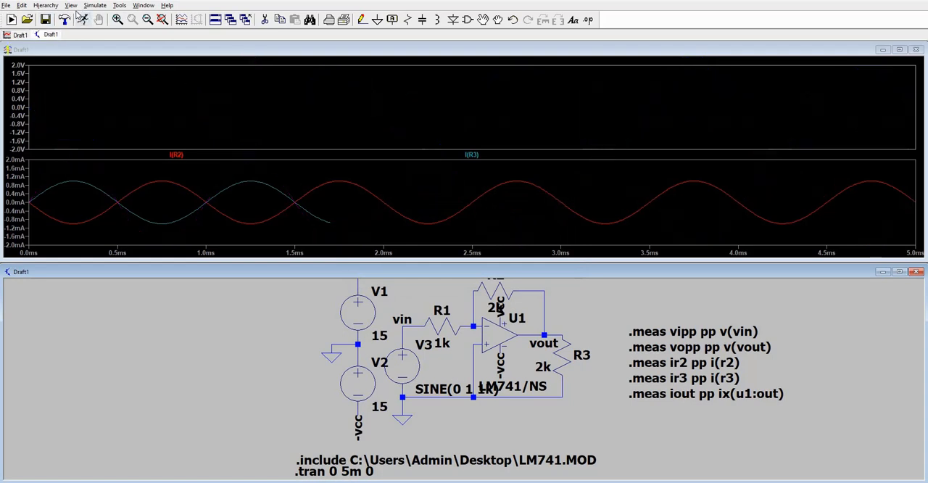
{"action": "left_click", "coordinate": [72, 5]}
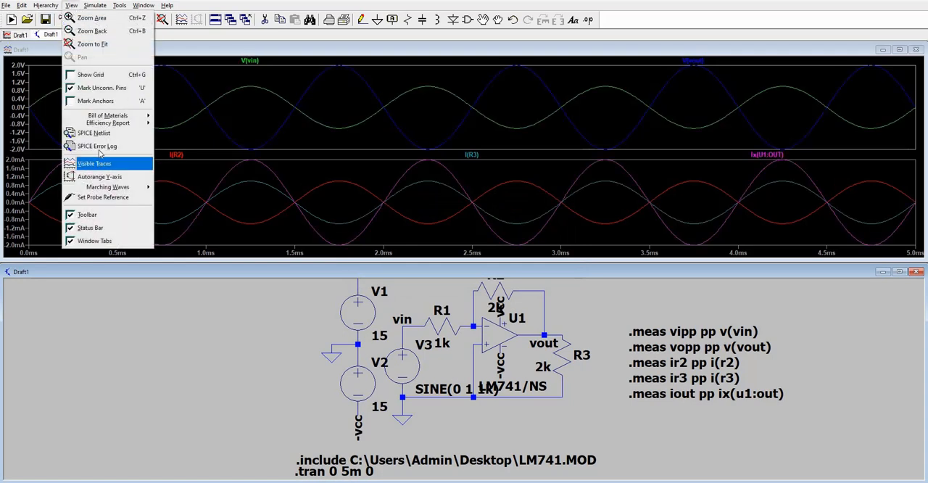
{"action": "left_click", "coordinate": [101, 148]}
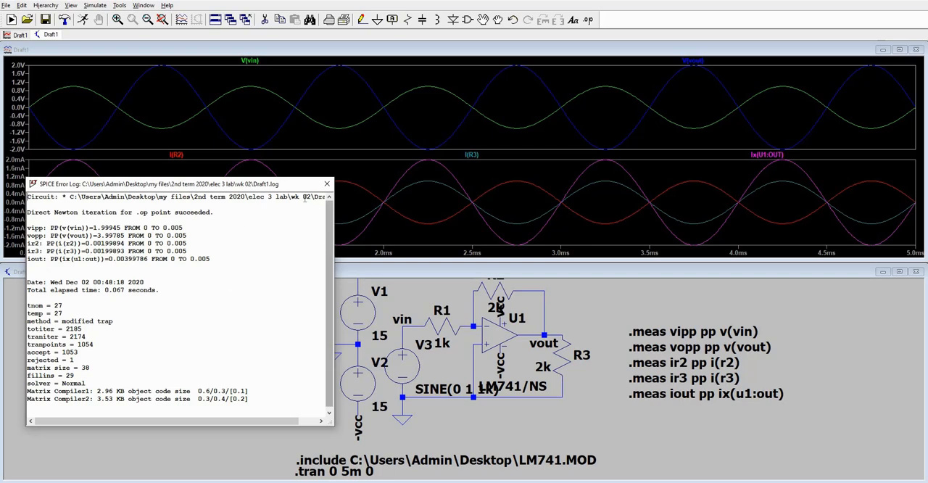
{"action": "left_click_drag", "start_coordinate": [304, 197], "coordinate": [273, 165]}
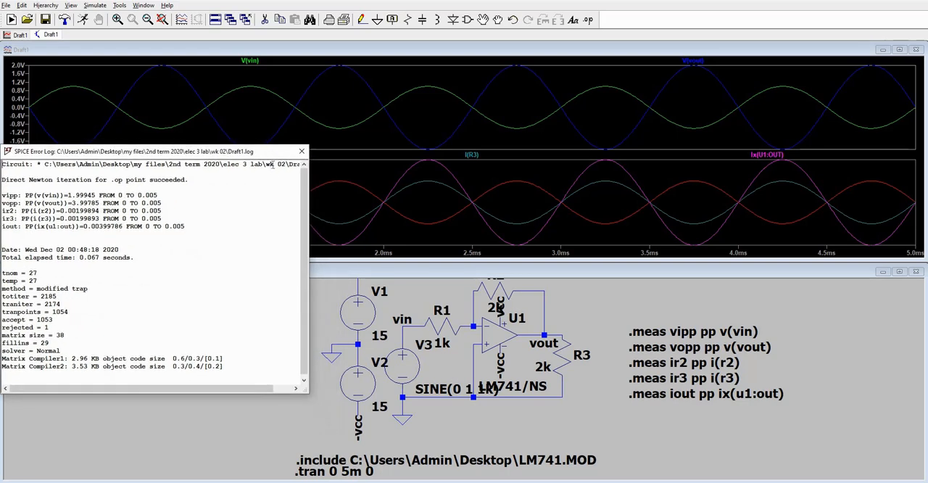